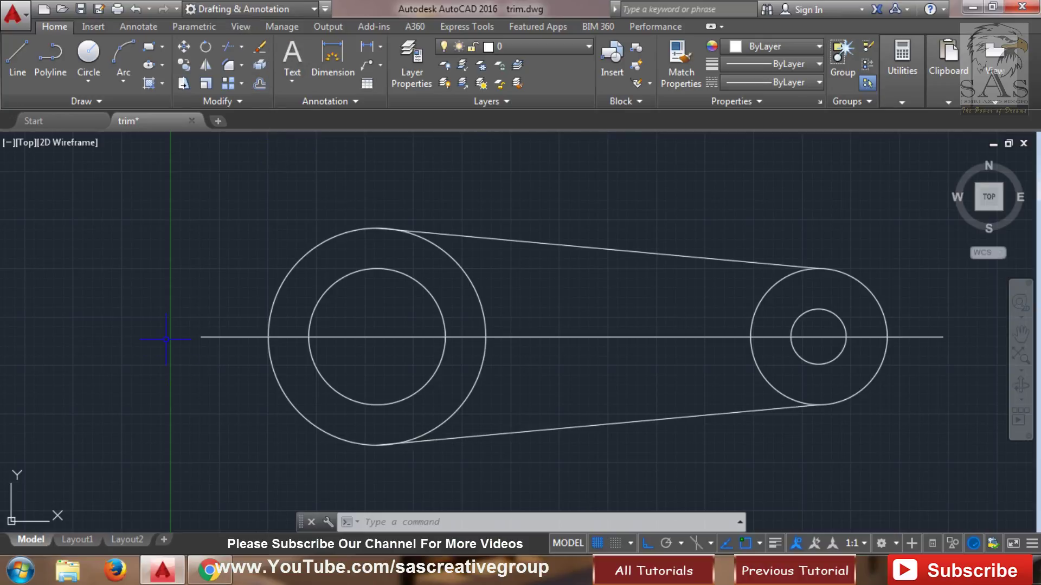
- Leave the pulley drawing and bring the tutorial's YouTube channel page up in Chrome
{"action": "left_click", "coordinate": [219, 580]}
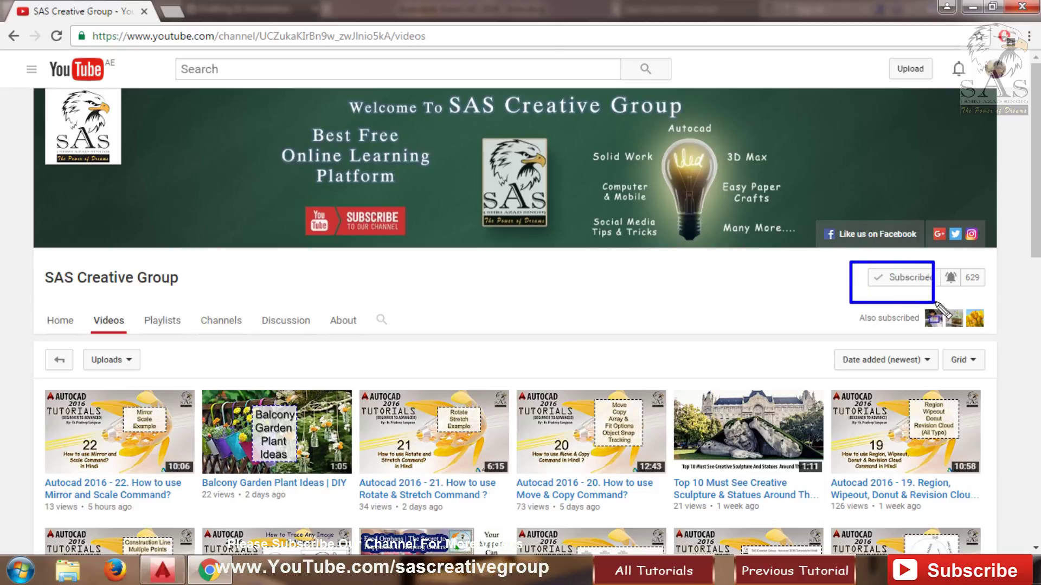
- Open the channel's bell notification settings and close them without saving
{"action": "left_click", "coordinate": [954, 281]}
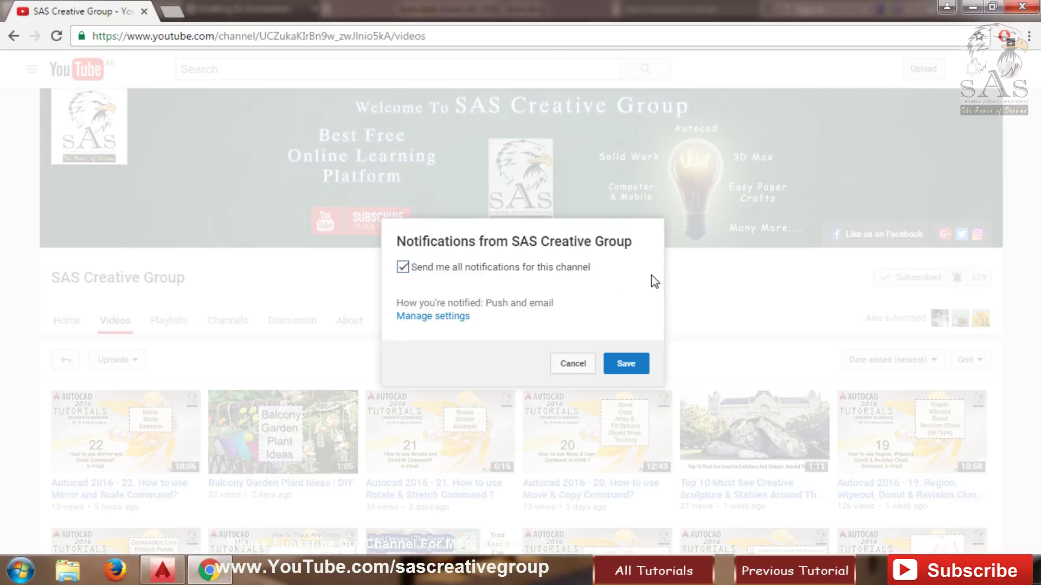
{"action": "left_click_drag", "start_coordinate": [384, 249], "coordinate": [603, 283]}
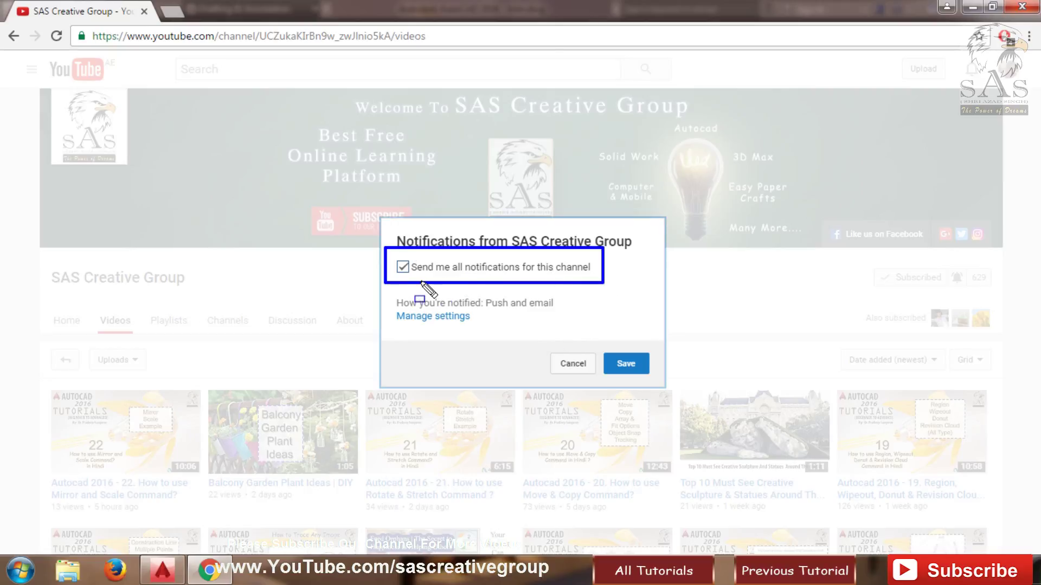
{"action": "key", "text": "Escape"}
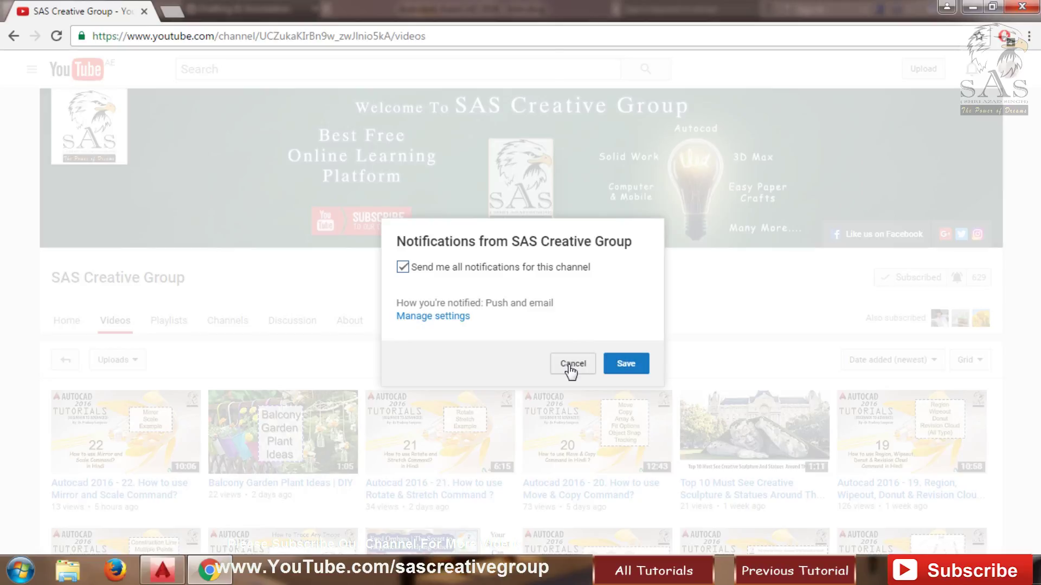
{"action": "left_click", "coordinate": [569, 367]}
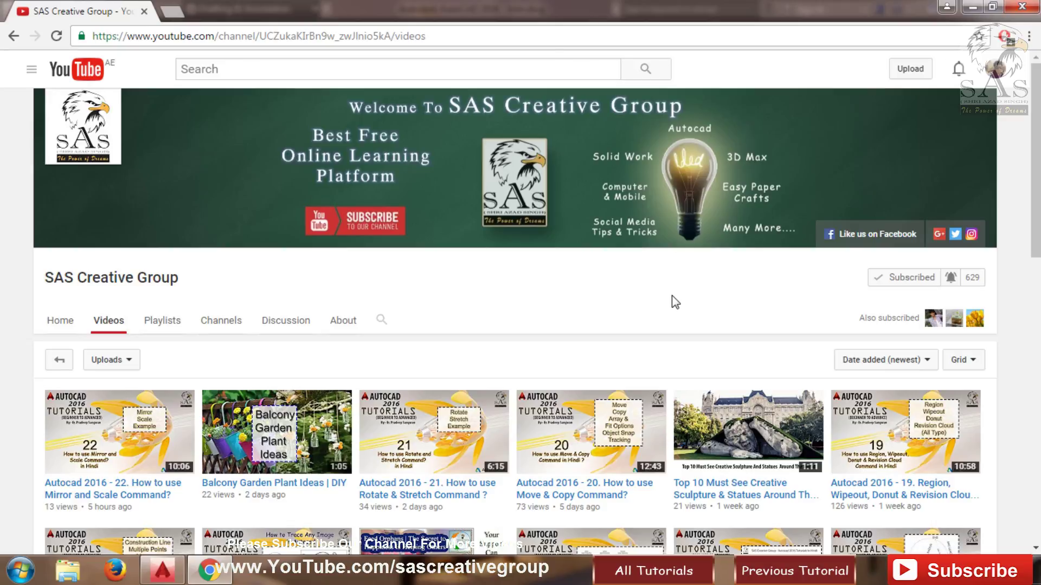
- Browse the channel's video list, then return to the AutoCAD pulley drawing
{"action": "scroll", "coordinate": [488, 307], "scroll_direction": "down", "scroll_amount": 3}
{"action": "mouse_move", "coordinate": [434, 279]}
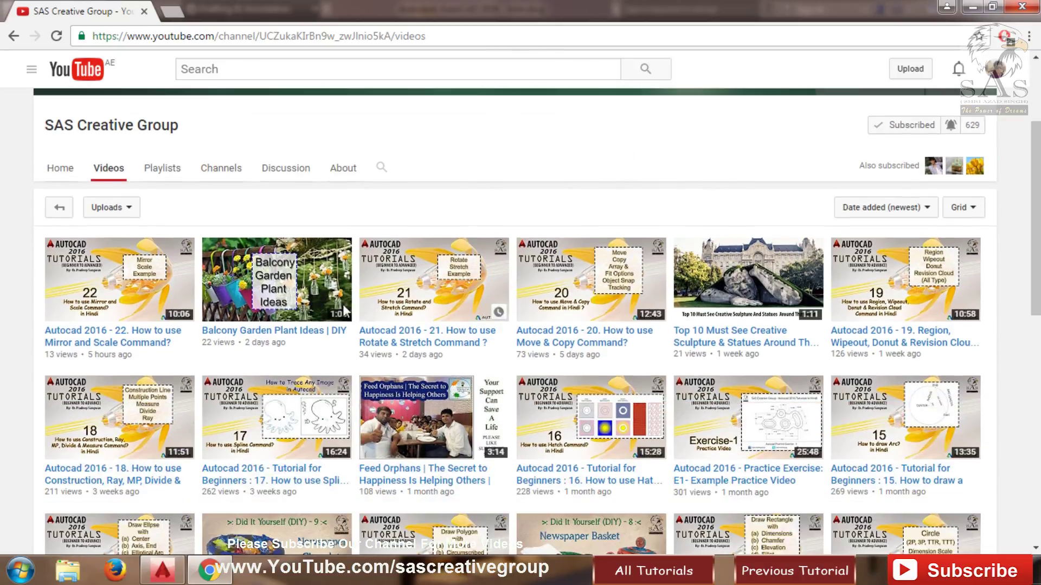
{"action": "scroll", "coordinate": [746, 328], "scroll_direction": "down", "scroll_amount": 1}
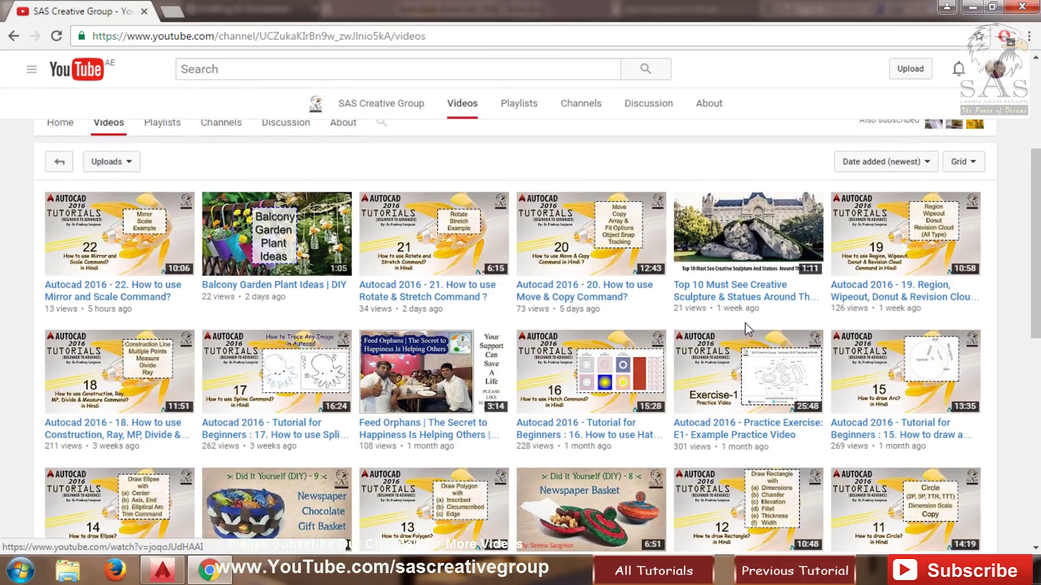
{"action": "scroll", "coordinate": [542, 333], "scroll_direction": "down", "scroll_amount": 3}
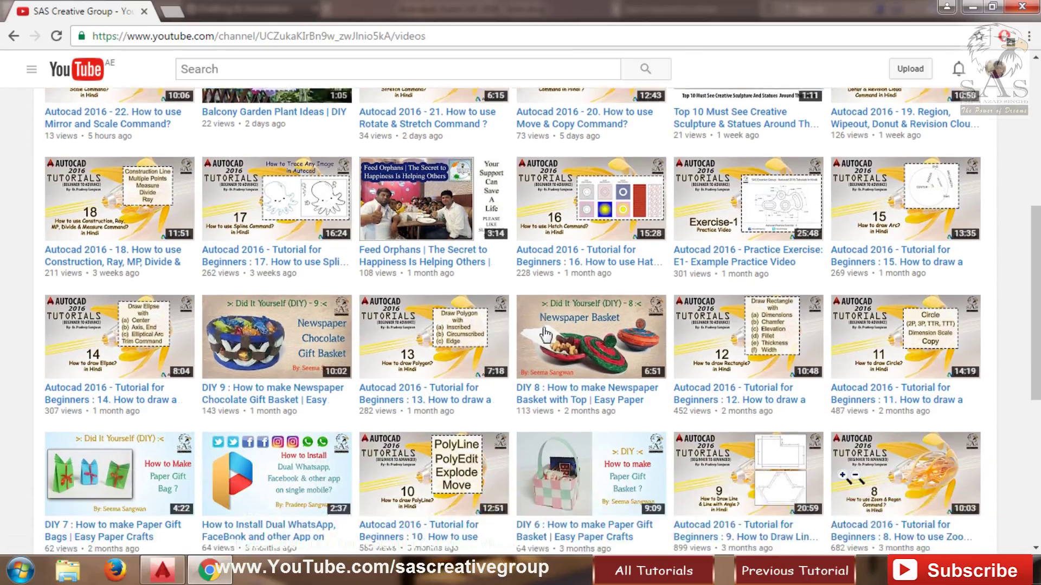
{"action": "scroll", "coordinate": [542, 332], "scroll_direction": "up", "scroll_amount": 5}
{"action": "scroll", "coordinate": [539, 332], "scroll_direction": "up", "scroll_amount": 1}
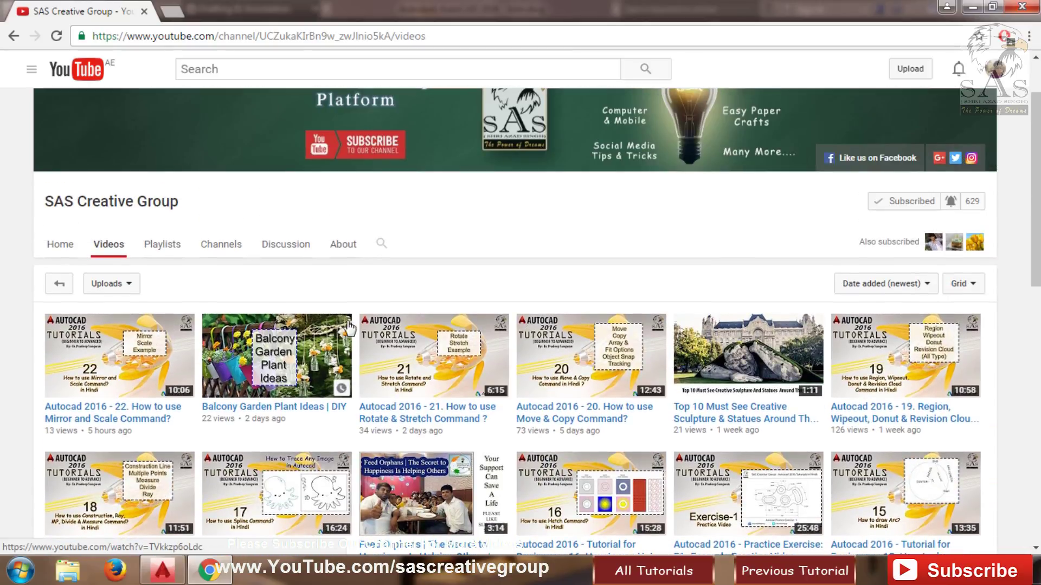
{"action": "scroll", "coordinate": [458, 292], "scroll_direction": "down", "scroll_amount": 5}
{"action": "scroll", "coordinate": [404, 323], "scroll_direction": "down", "scroll_amount": 5}
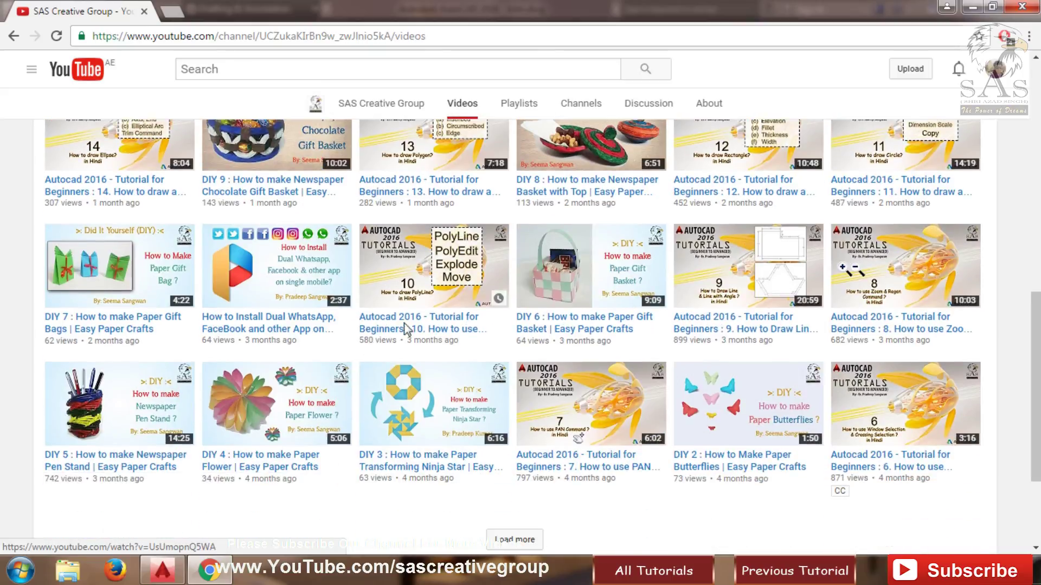
{"action": "left_click", "coordinate": [163, 576]}
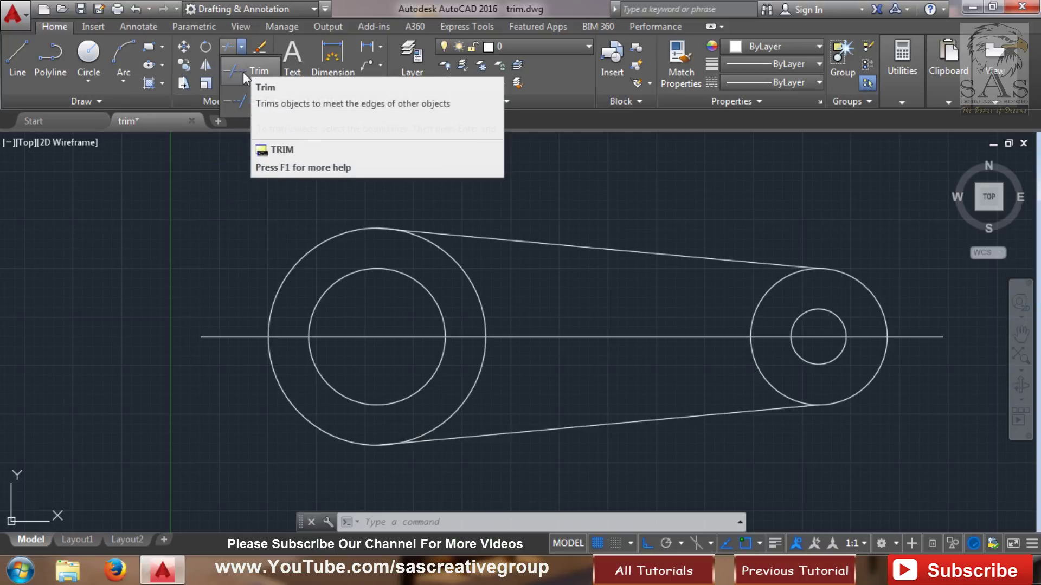
- Launch Trim from the Home tab's Modify panel, ready to pick cutting edges on the pulleys
{"action": "left_click", "coordinate": [243, 71]}
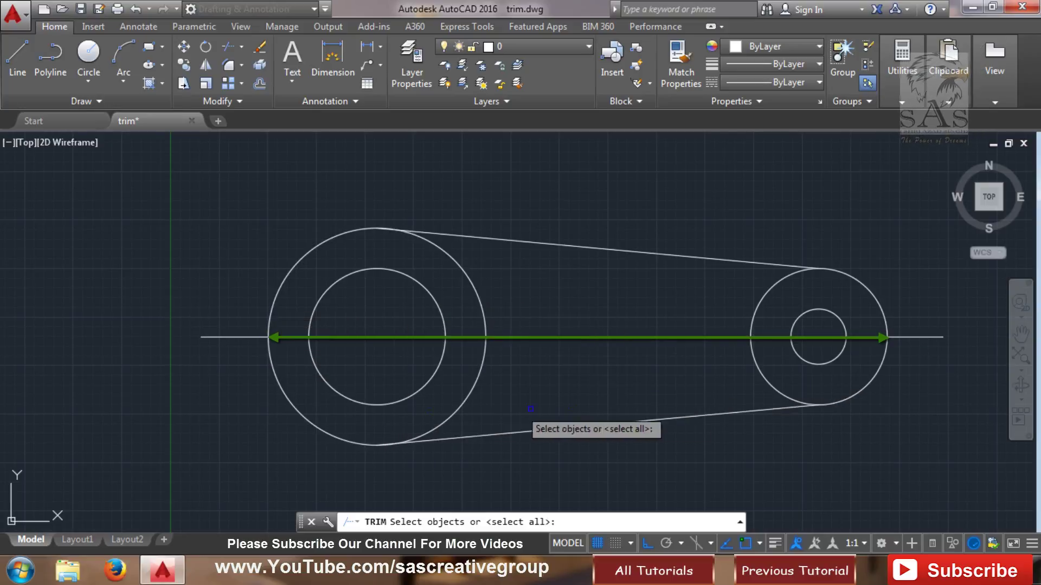
{"action": "left_click", "coordinate": [883, 317]}
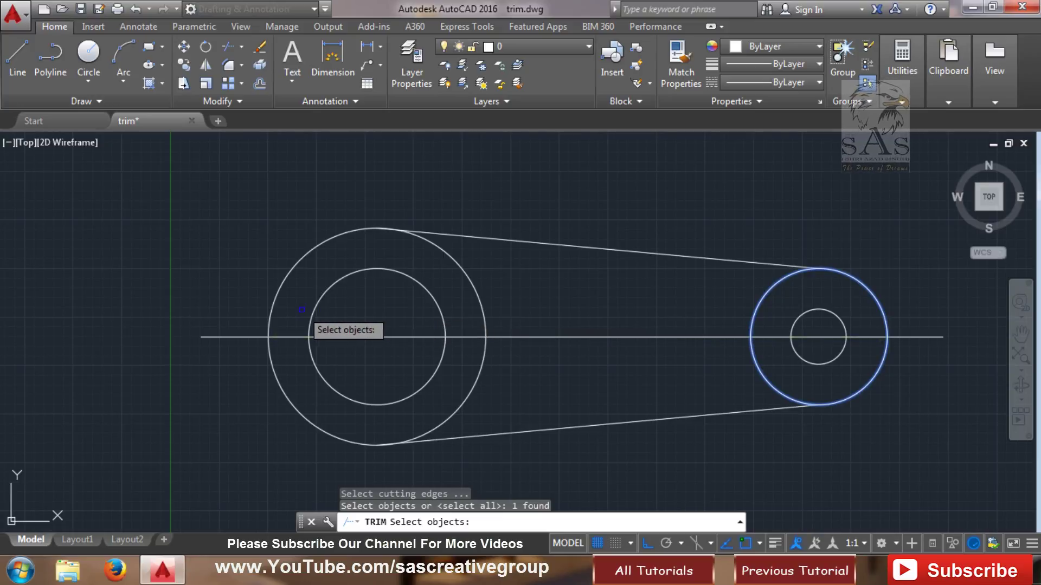
{"action": "left_click", "coordinate": [273, 293]}
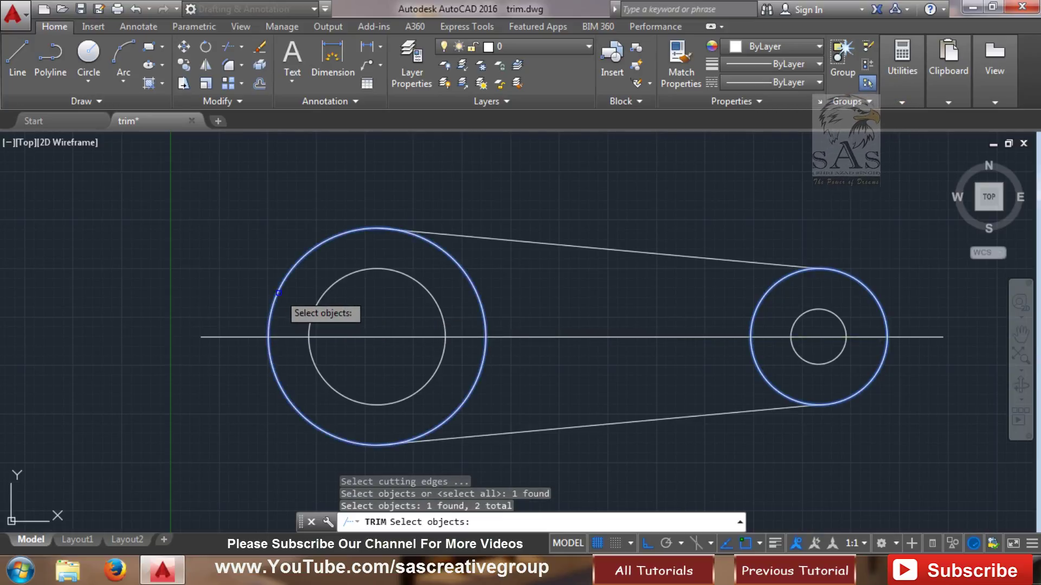
{"action": "left_click", "coordinate": [630, 336]}
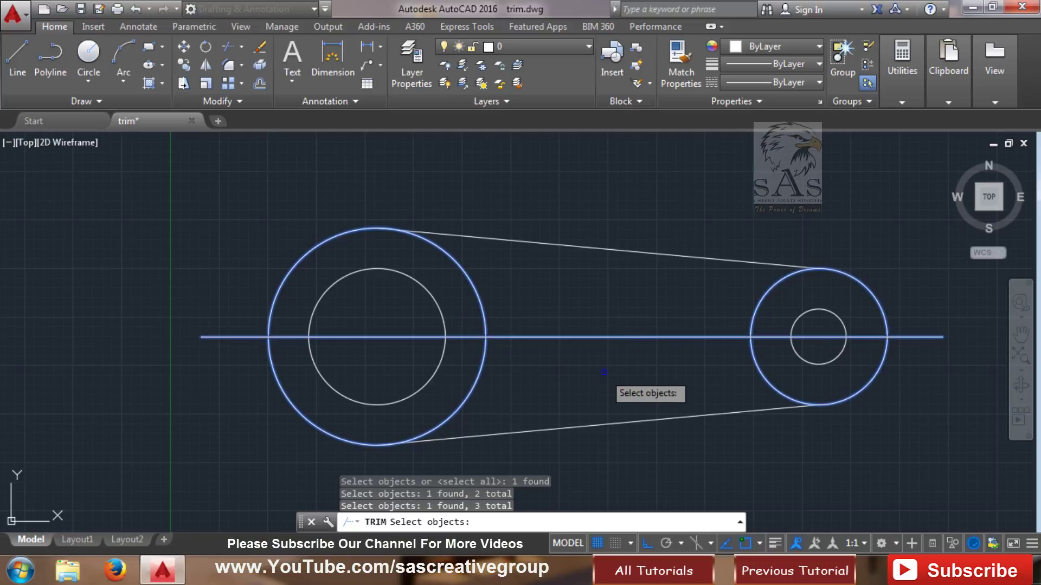
{"action": "key", "text": "Return"}
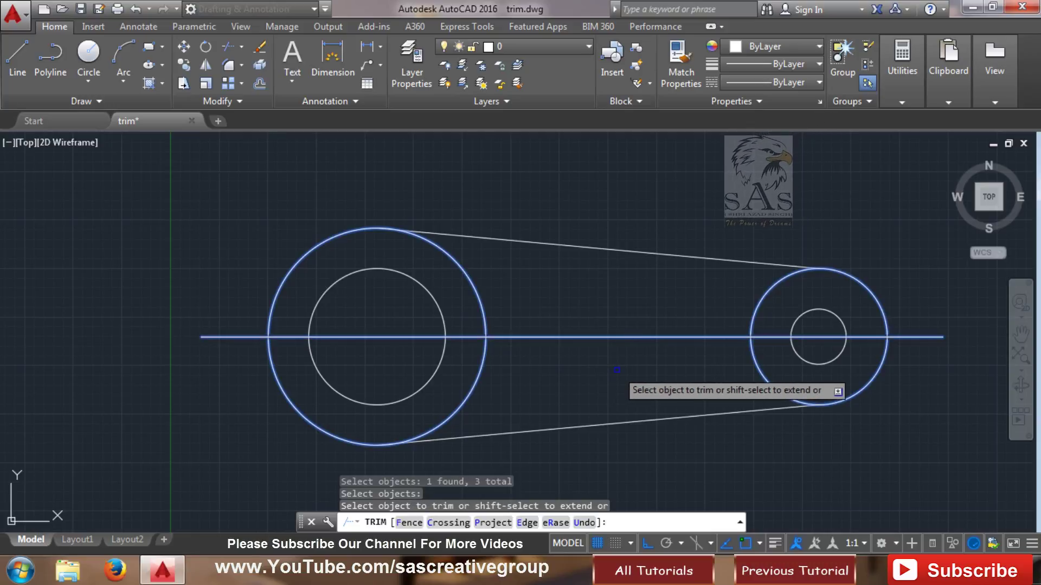
{"action": "key", "text": "ctrl+z"}
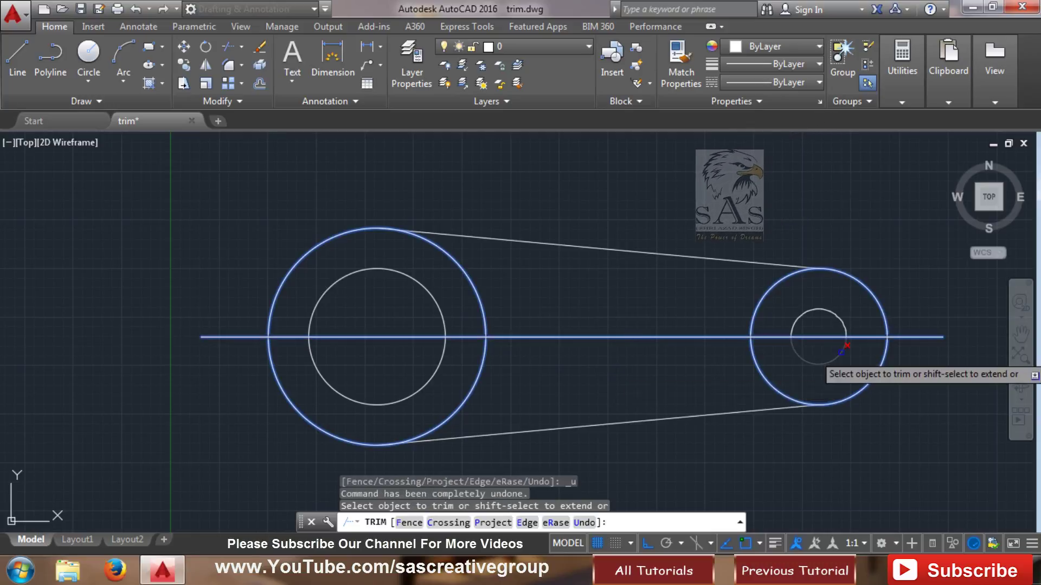
{"action": "left_click", "coordinate": [872, 336]}
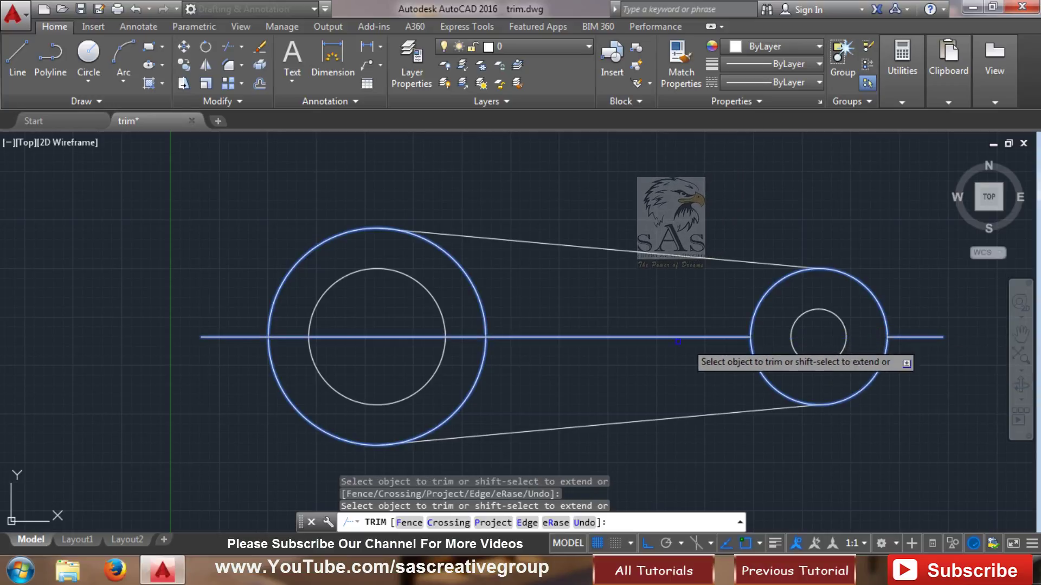
{"action": "left_click", "coordinate": [458, 336]}
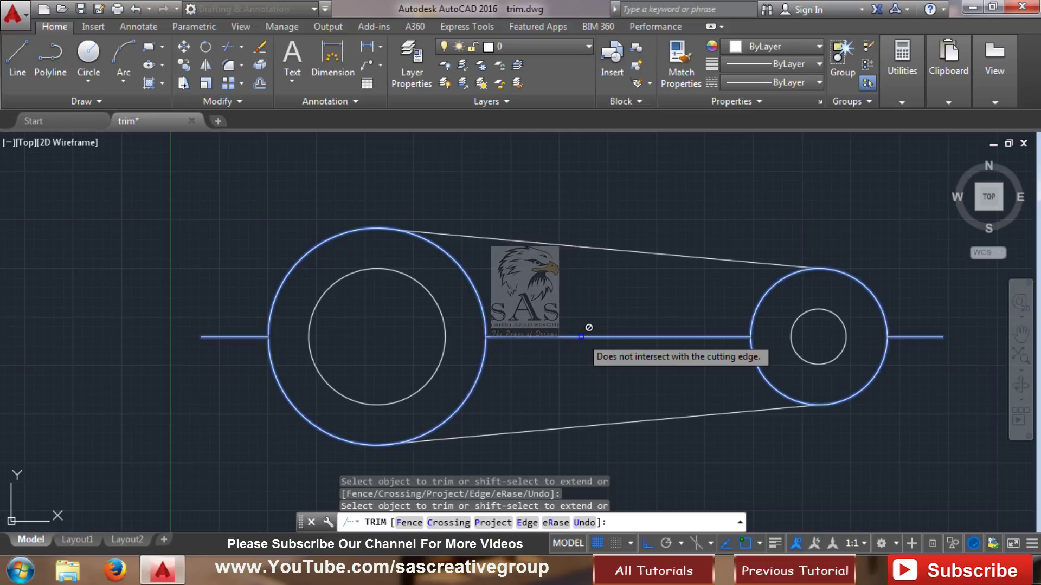
{"action": "left_click", "coordinate": [578, 342]}
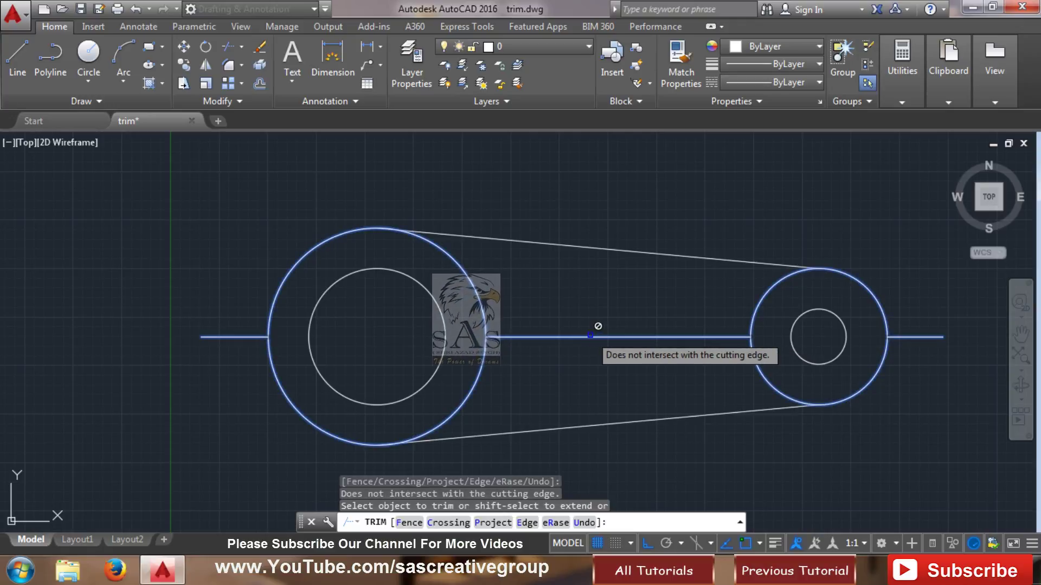
{"action": "key", "text": "Escape"}
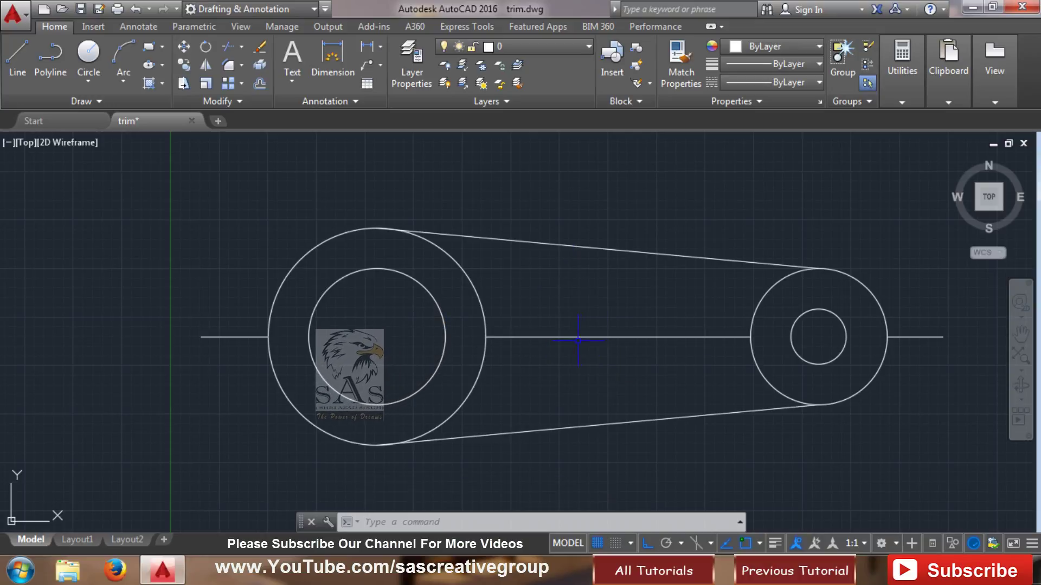
{"action": "left_click", "coordinate": [645, 313]}
{"action": "left_click", "coordinate": [617, 356]}
{"action": "key", "text": "Delete"}
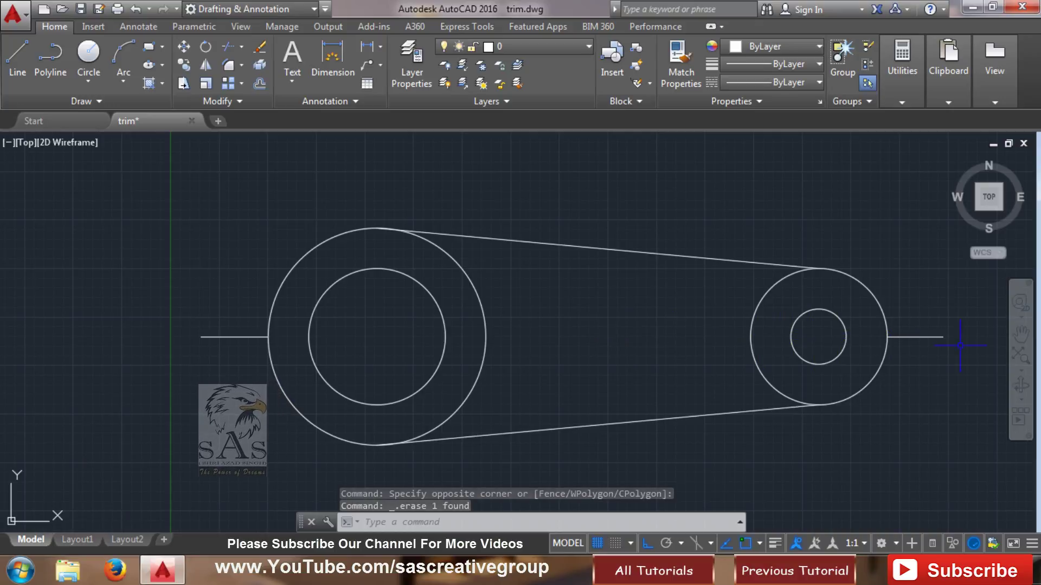
{"action": "key", "text": "ctrl"}
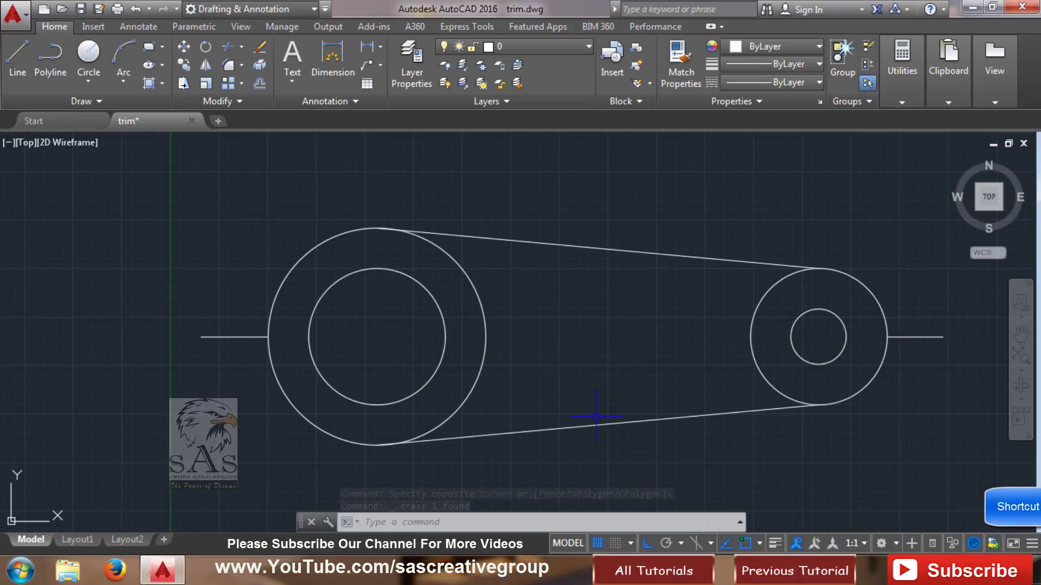
{"action": "key", "text": "ctrl+z"}
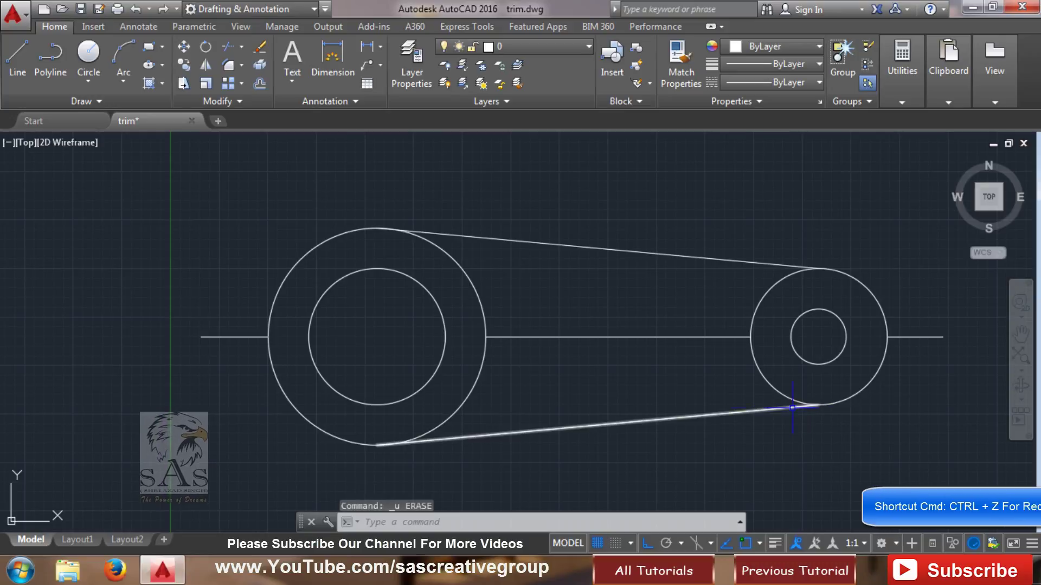
{"action": "key", "text": "ctrl+z"}
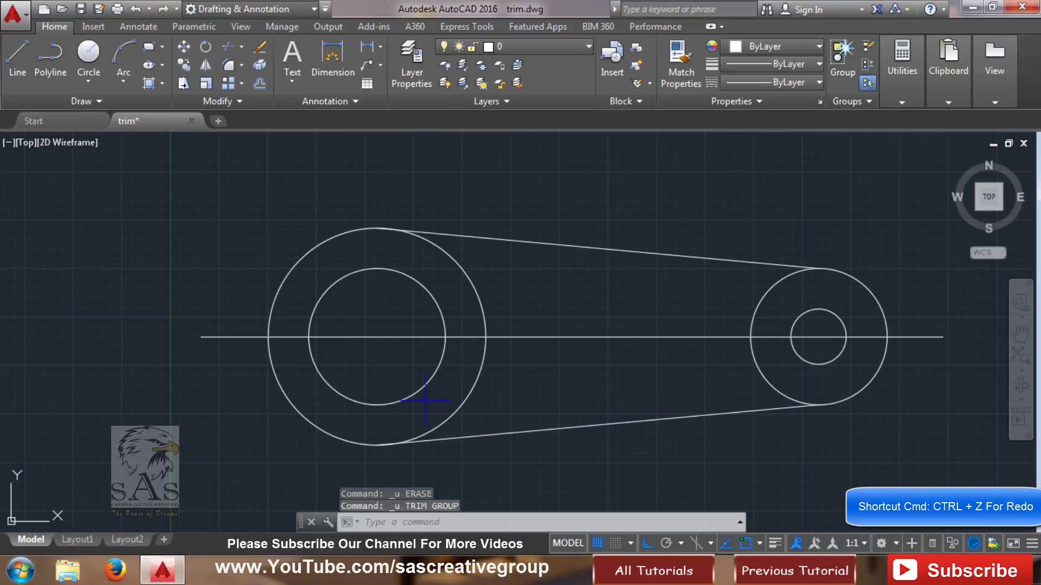
{"action": "type", "text": "tr"}
{"action": "key", "text": "Return"}
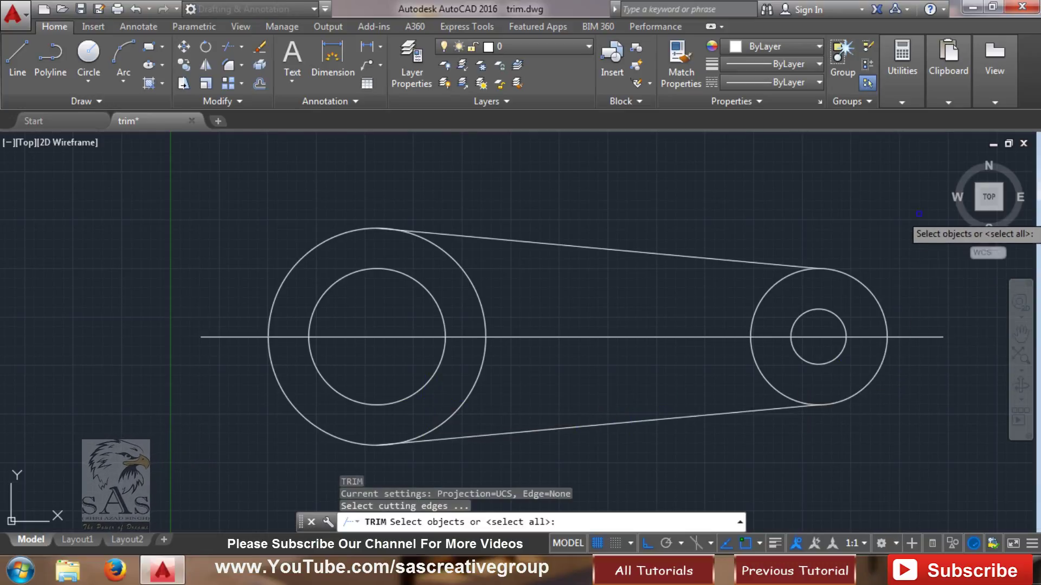
- Window-select the whole pulley drawing as trim cutting edges
{"action": "left_click", "coordinate": [929, 194]}
{"action": "left_click", "coordinate": [183, 477]}
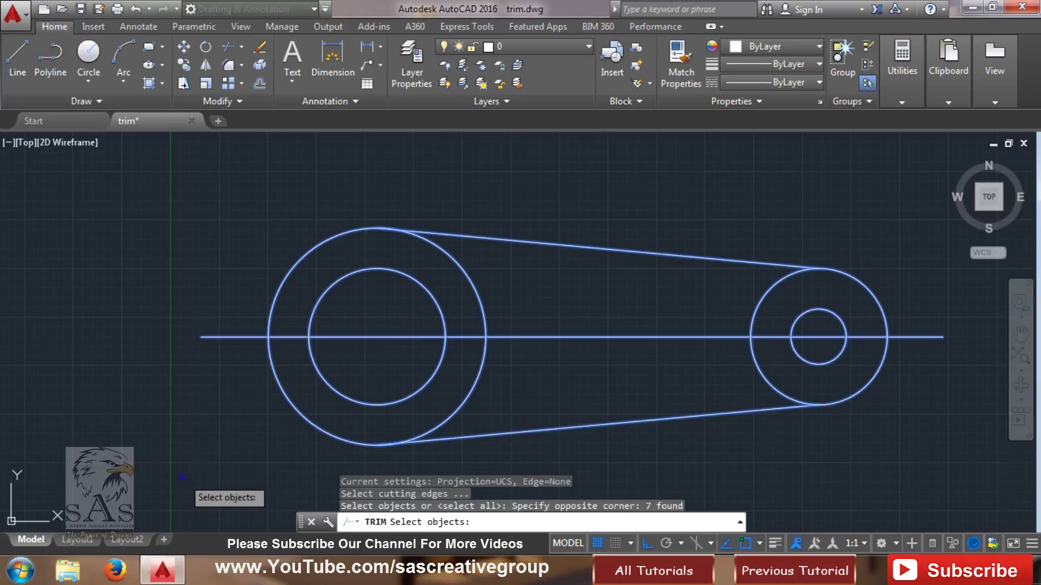
{"action": "key", "text": "Return"}
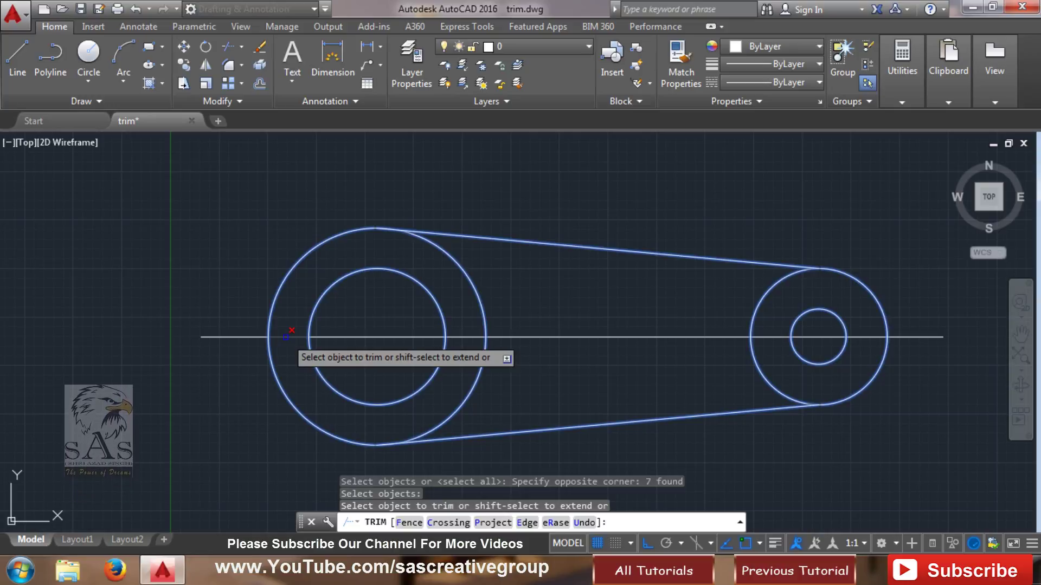
- Trim the centre line inside the left circles, between the pulleys, inside the small circle and past the right ring
{"action": "left_click", "coordinate": [285, 337]}
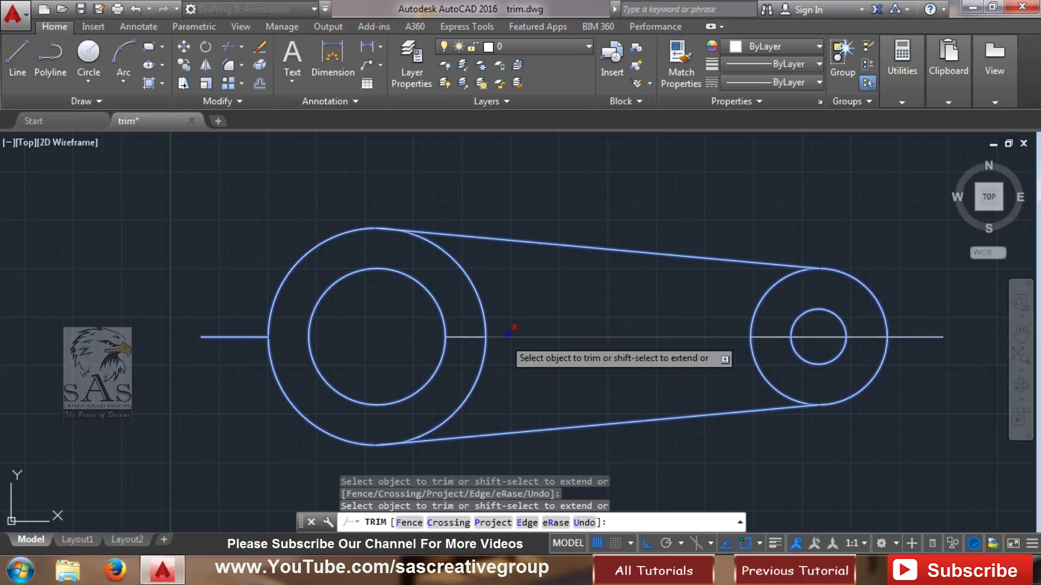
{"action": "left_click", "coordinate": [627, 338]}
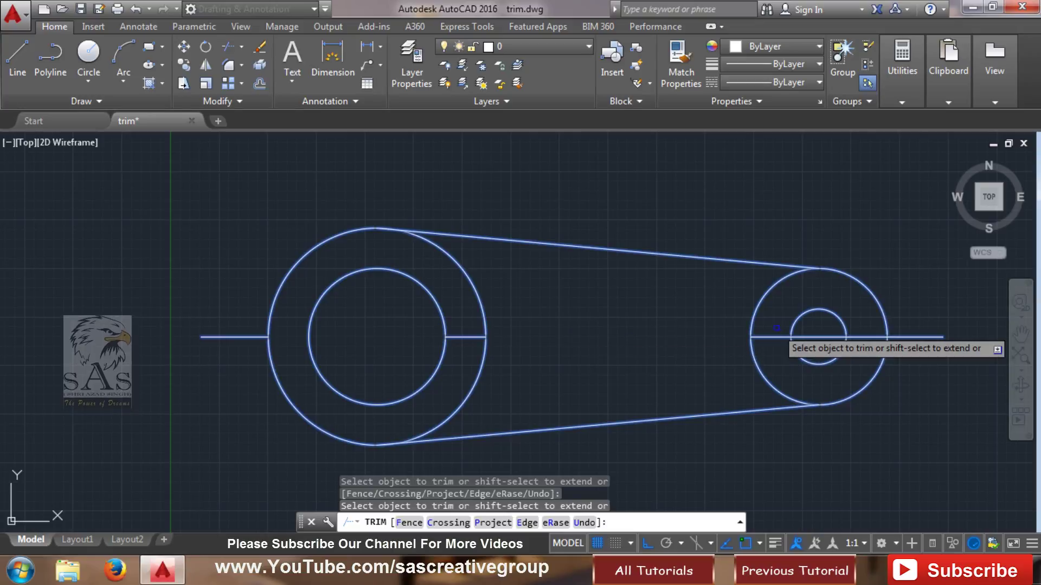
{"action": "left_click", "coordinate": [811, 338]}
{"action": "left_click", "coordinate": [819, 336]}
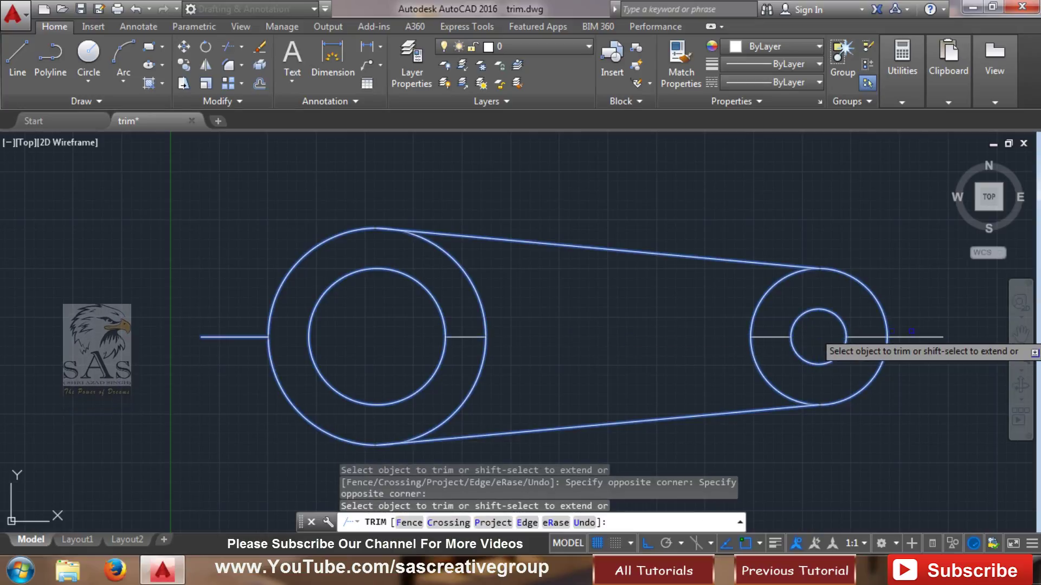
{"action": "left_click", "coordinate": [933, 337]}
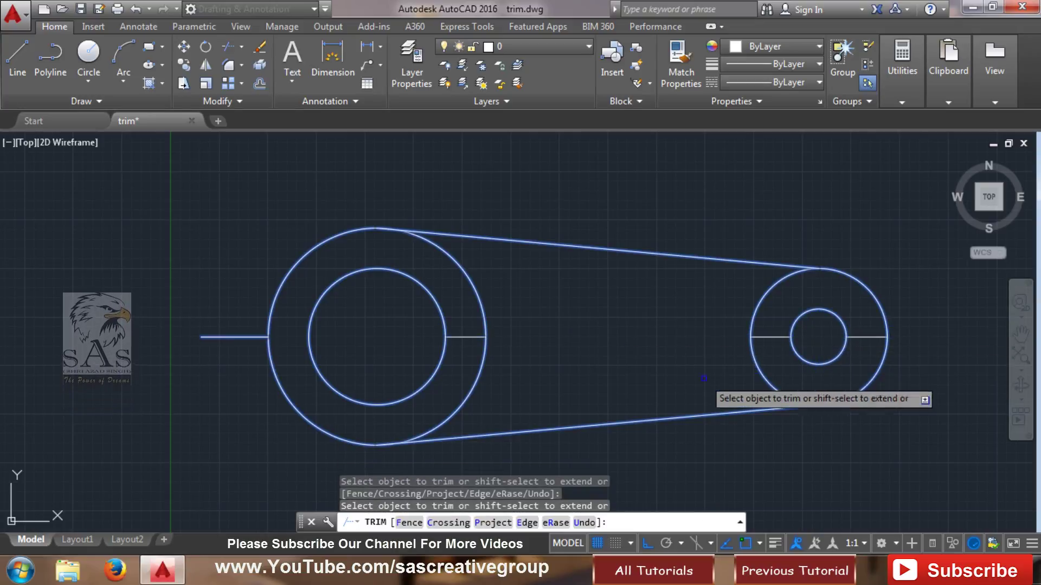
{"action": "key", "text": "Escape"}
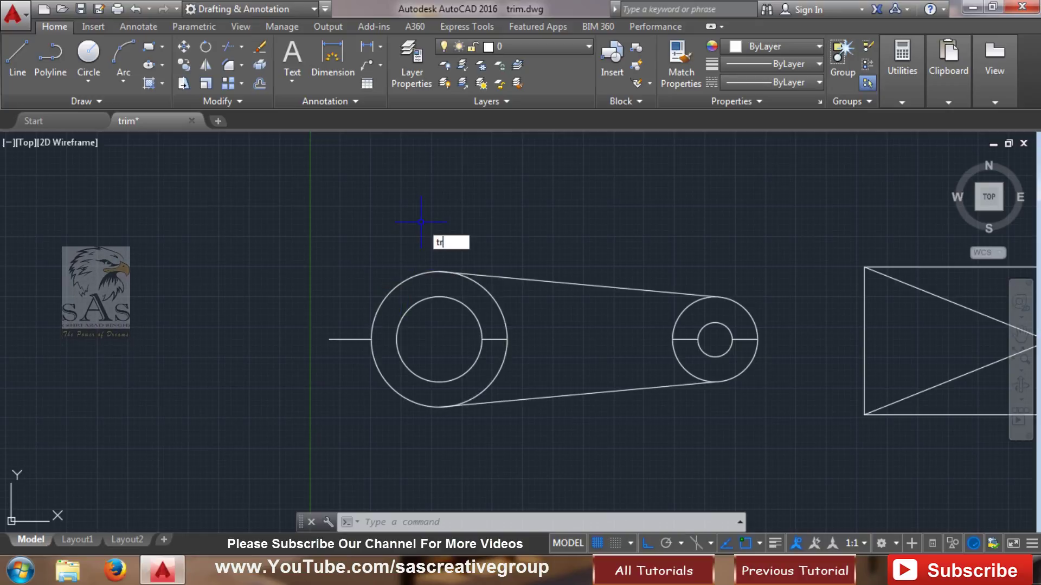
- Rerun Trim with all objects as edges, cutting the centre line between the rings and inside the large inner circle
{"action": "key", "text": "Return"}
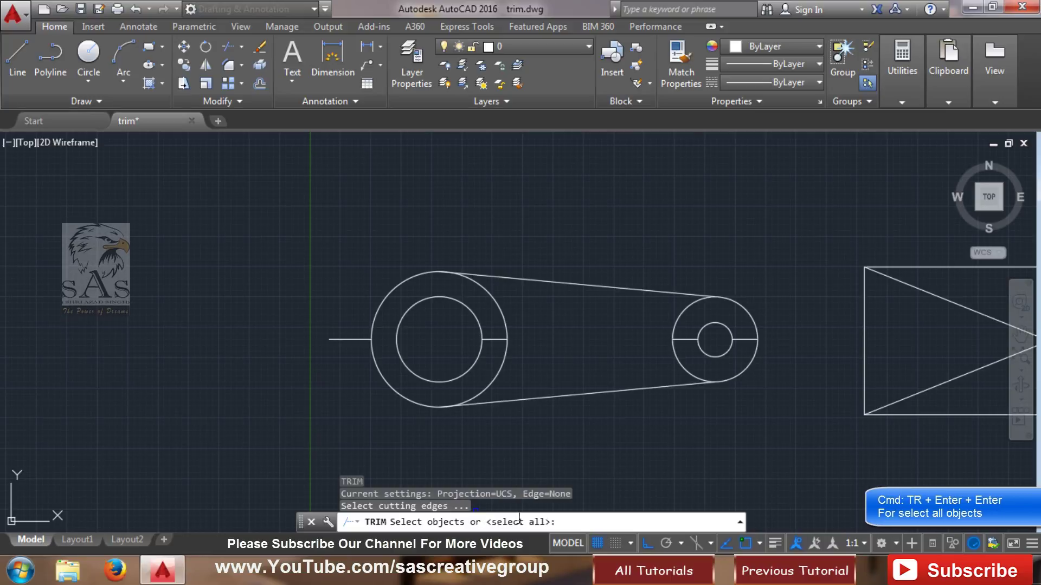
{"action": "key", "text": "Return"}
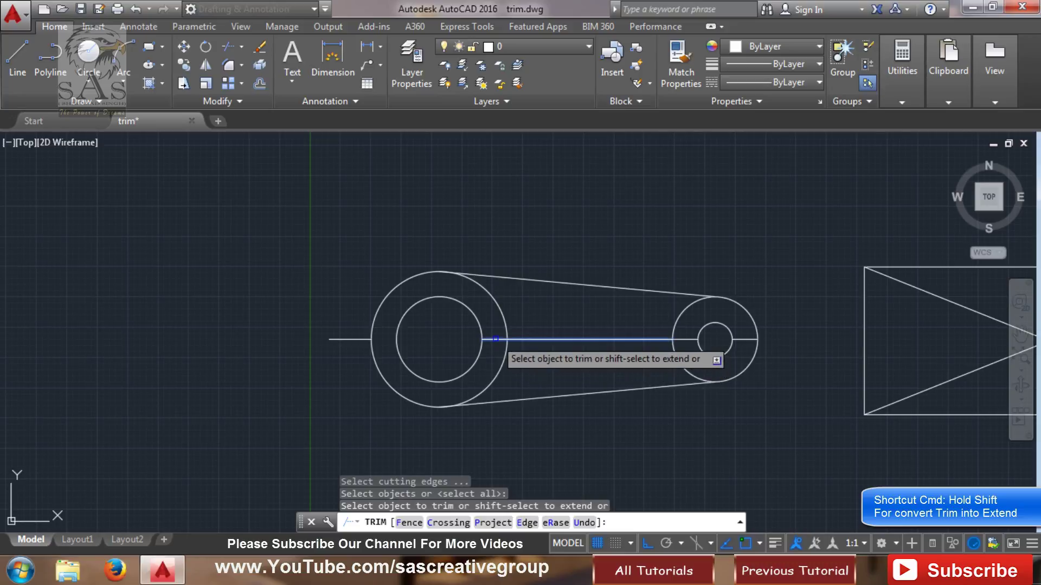
{"action": "left_click", "coordinate": [670, 340]}
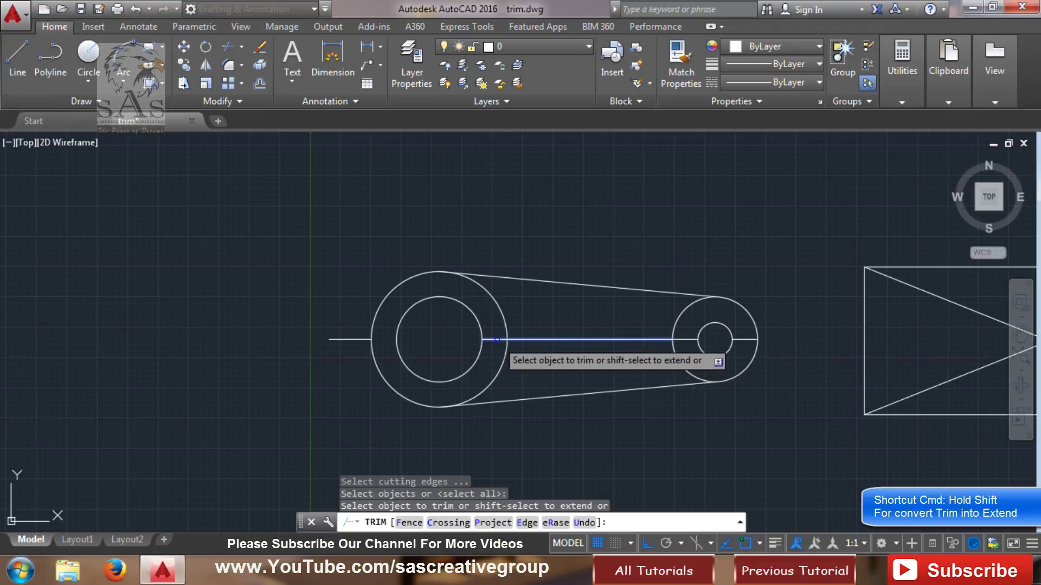
{"action": "left_click", "coordinate": [417, 341]}
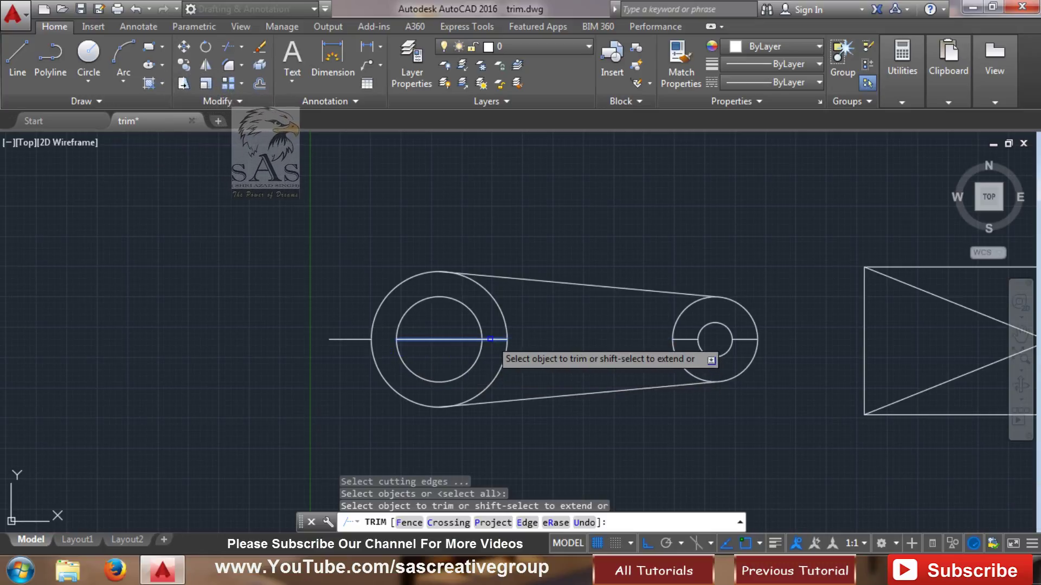
{"action": "left_click", "coordinate": [490, 340]}
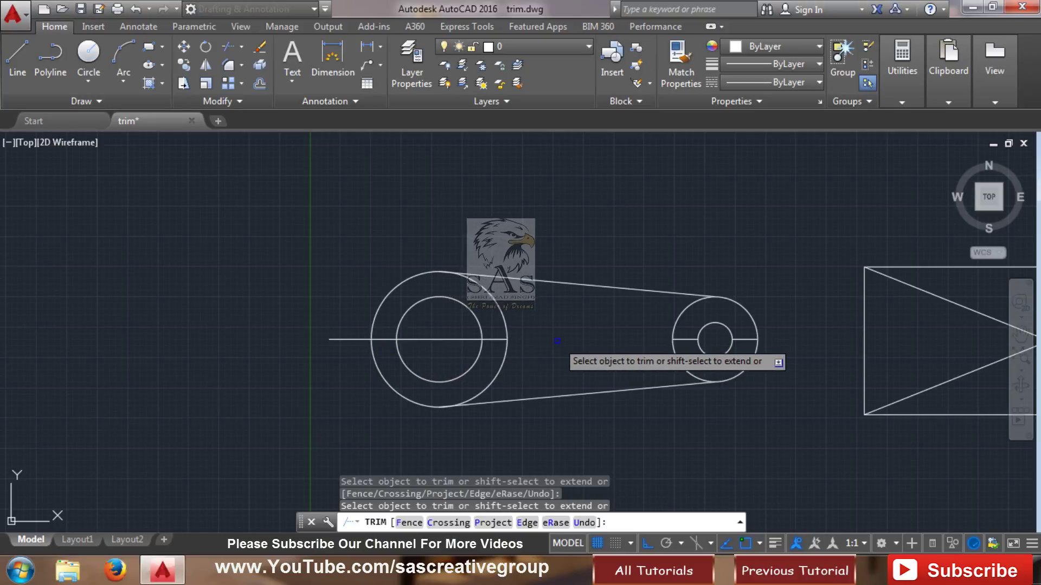
- Pan to the crossed rectangle and cancel the pending trim
{"action": "scroll", "coordinate": [556, 335], "scroll_direction": "down", "scroll_amount": 2}
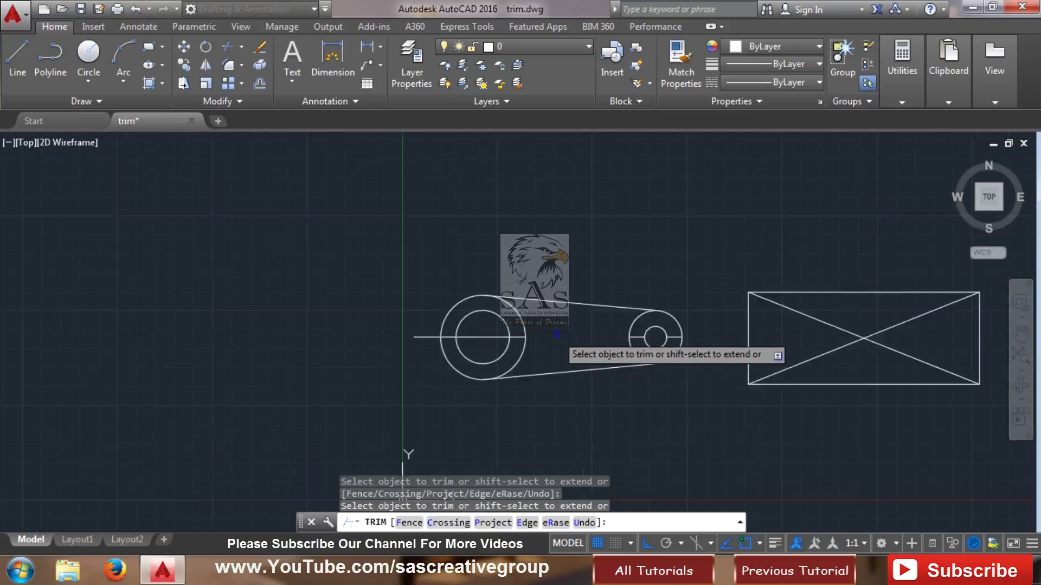
{"action": "scroll", "coordinate": [596, 347], "scroll_direction": "up", "scroll_amount": 2}
{"action": "middle_click_drag", "start_coordinate": [694, 336], "coordinate": [450, 354]}
{"action": "scroll", "coordinate": [146, 326], "scroll_direction": "down", "scroll_amount": 1}
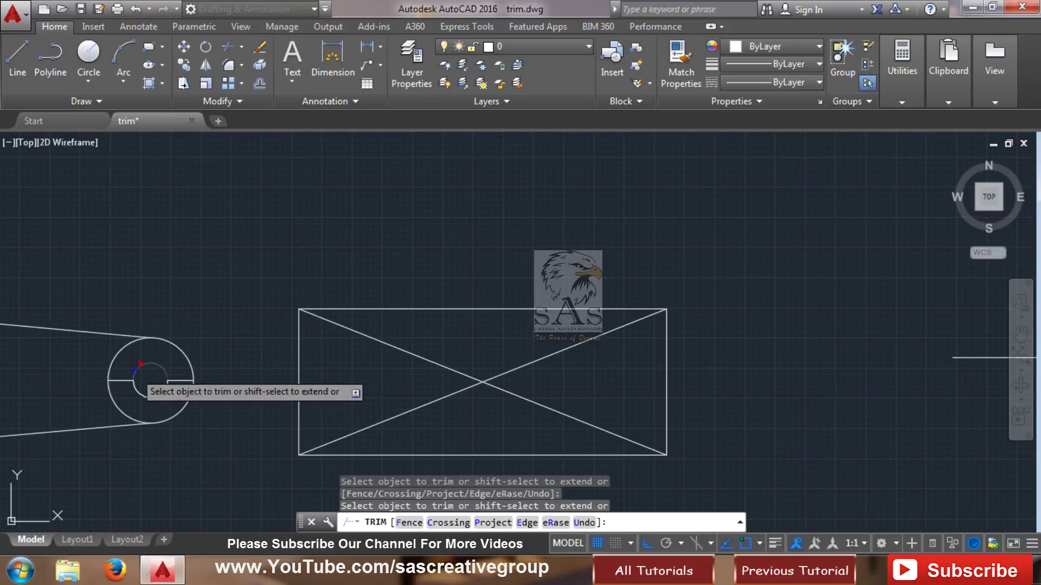
{"action": "scroll", "coordinate": [227, 358], "scroll_direction": "down", "scroll_amount": 4}
{"action": "scroll", "coordinate": [396, 351], "scroll_direction": "up", "scroll_amount": 3}
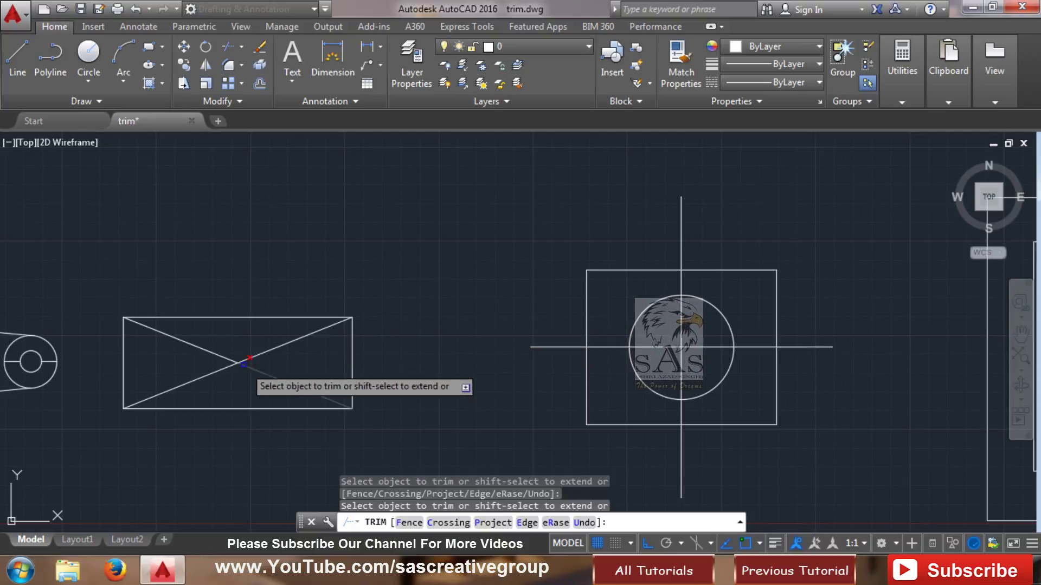
{"action": "key", "text": "Escape"}
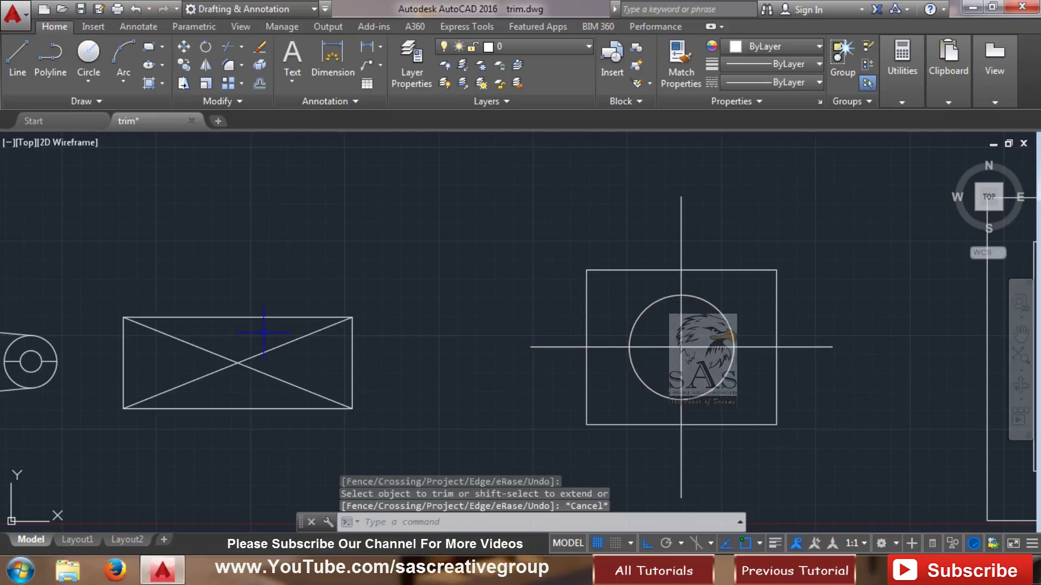
- Start Trim with the rectangle's two diagonals as cutting edges
{"action": "type", "text": "tr"}
{"action": "key", "text": "Return"}
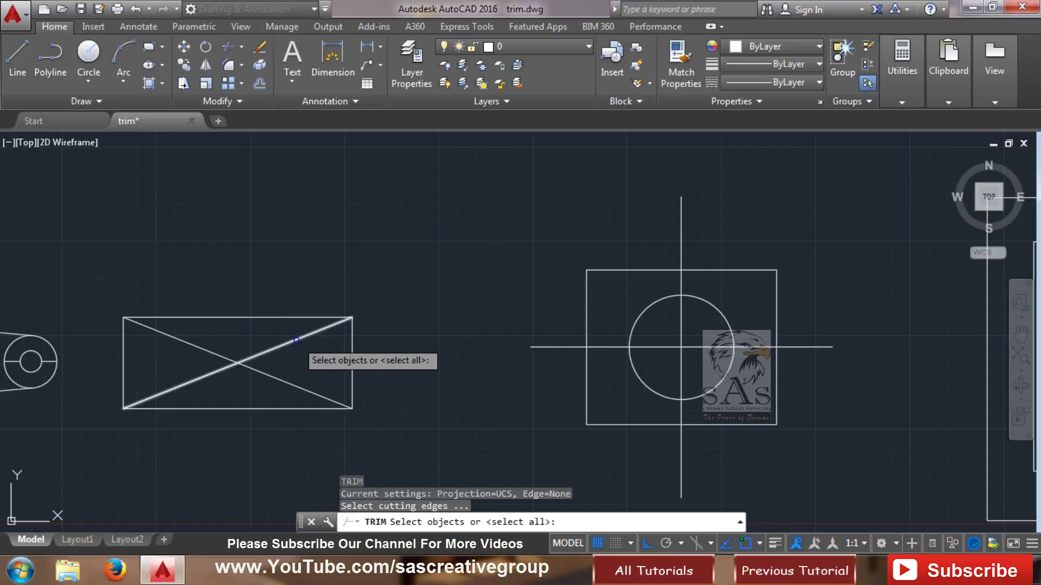
{"action": "left_click", "coordinate": [346, 320]}
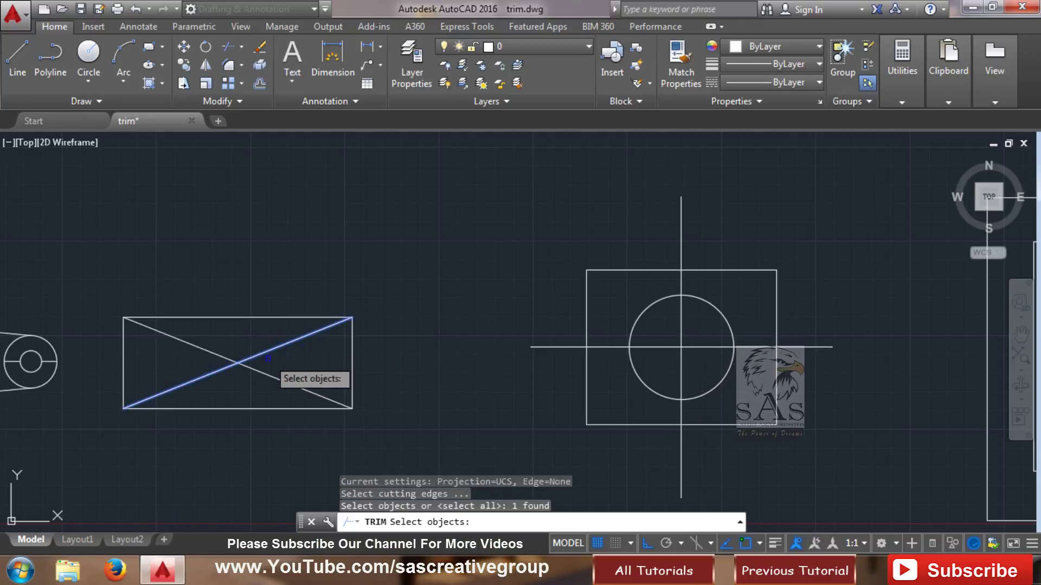
{"action": "left_click", "coordinate": [213, 354]}
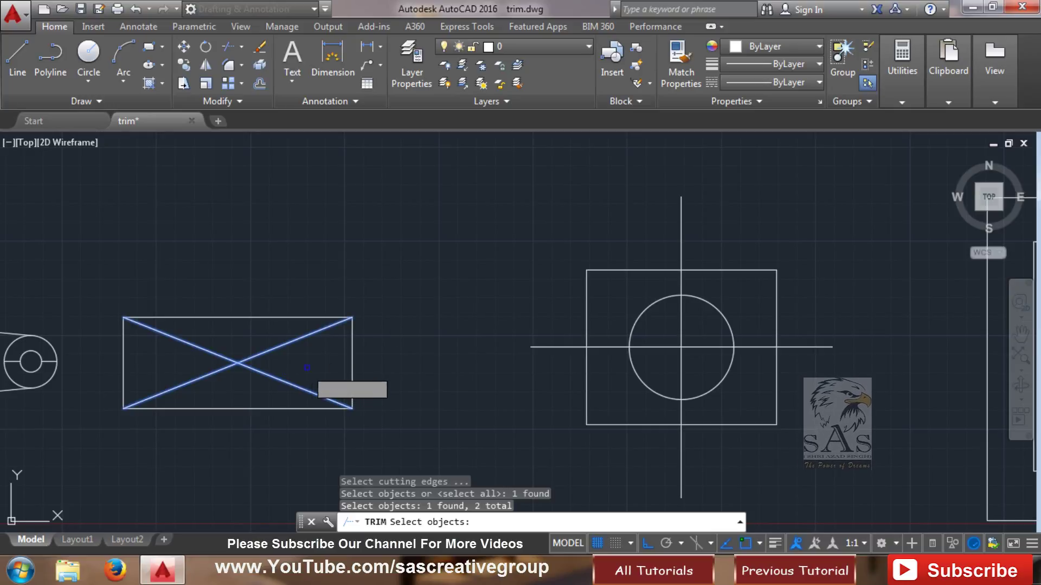
{"action": "key", "text": "Return"}
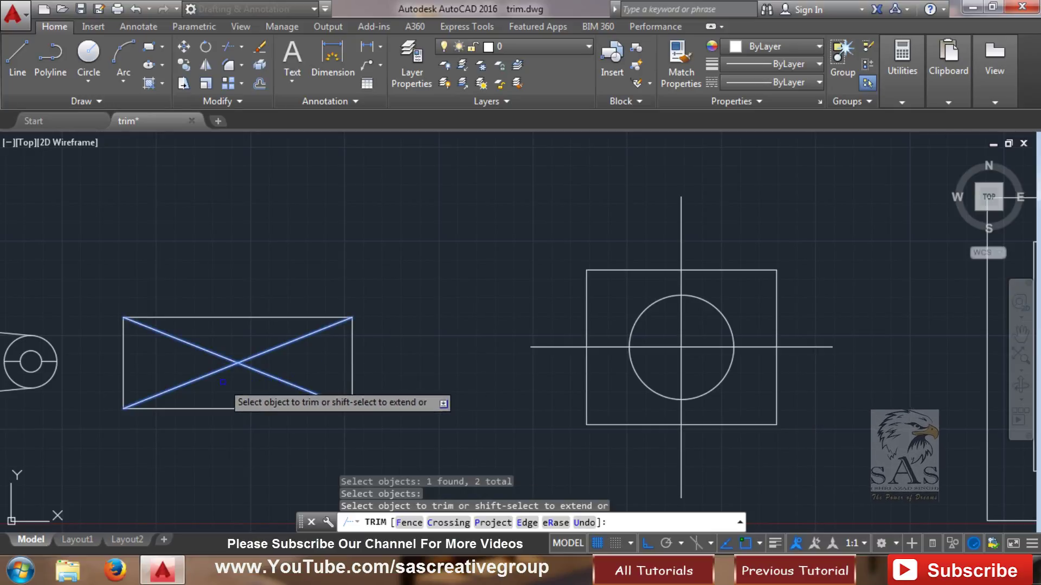
- Trim away the lower diagonal halves, leaving an envelope-style V
{"action": "left_click", "coordinate": [264, 372]}
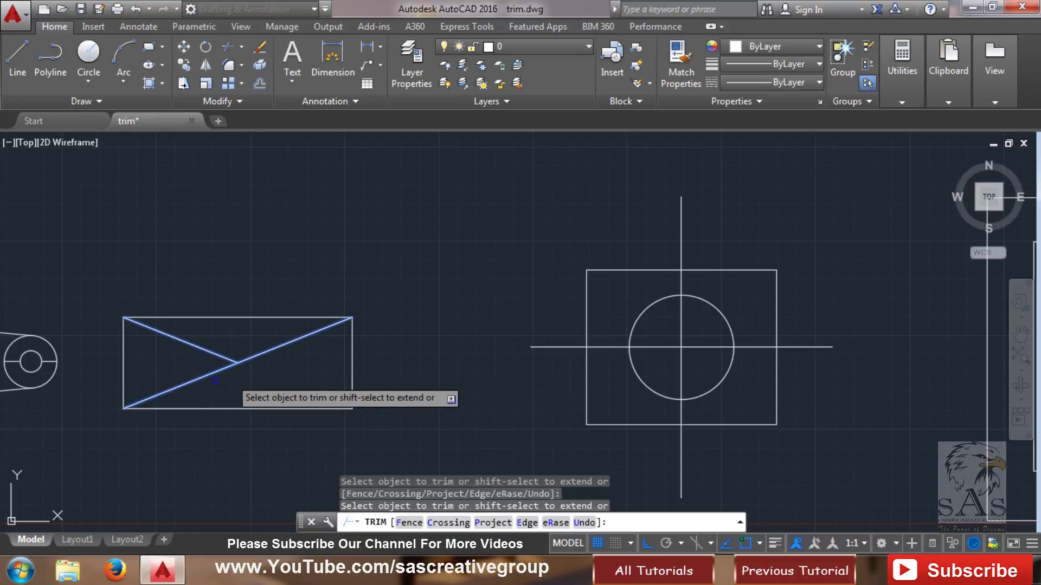
{"action": "left_click", "coordinate": [197, 382]}
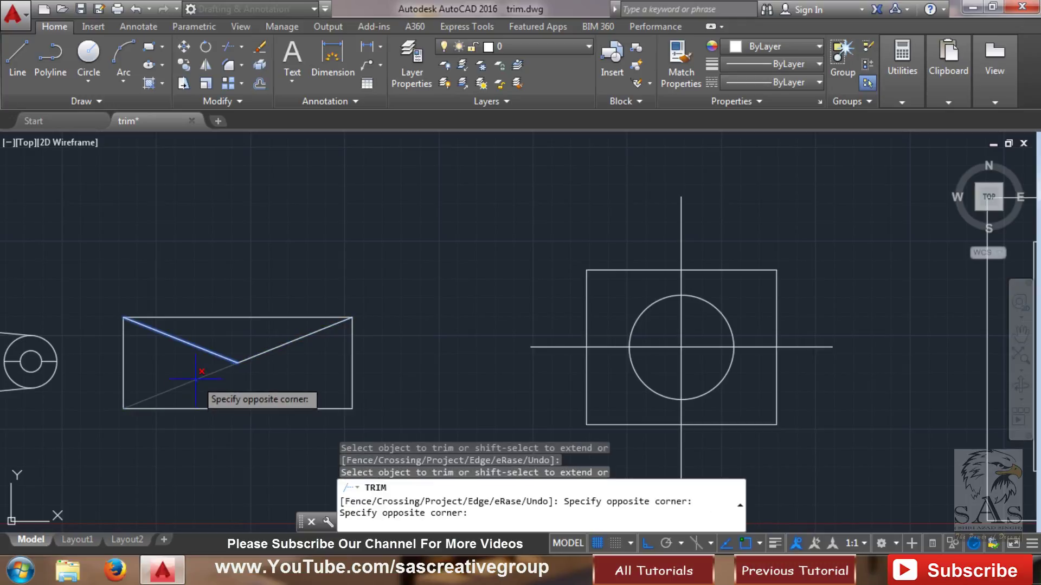
{"action": "left_click", "coordinate": [201, 320]}
{"action": "key", "text": "Escape"}
- Set the circle-in-square's horizontal and vertical crossing lines to the CENTER linetype
{"action": "scroll", "coordinate": [347, 356], "scroll_direction": "down", "scroll_amount": 2}
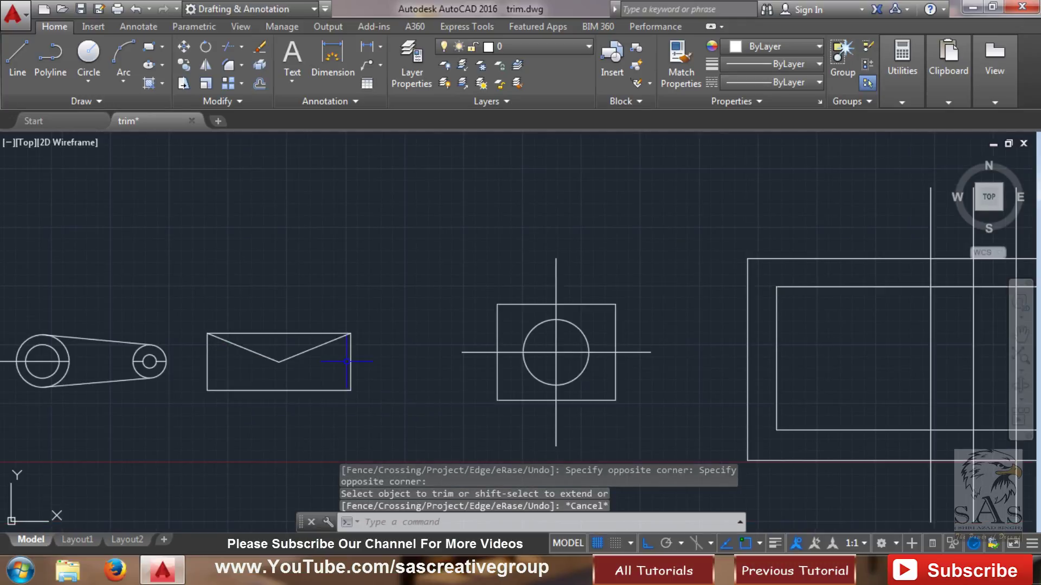
{"action": "middle_click_drag", "start_coordinate": [453, 360], "coordinate": [148, 391]}
{"action": "scroll", "coordinate": [226, 394], "scroll_direction": "up", "scroll_amount": 5}
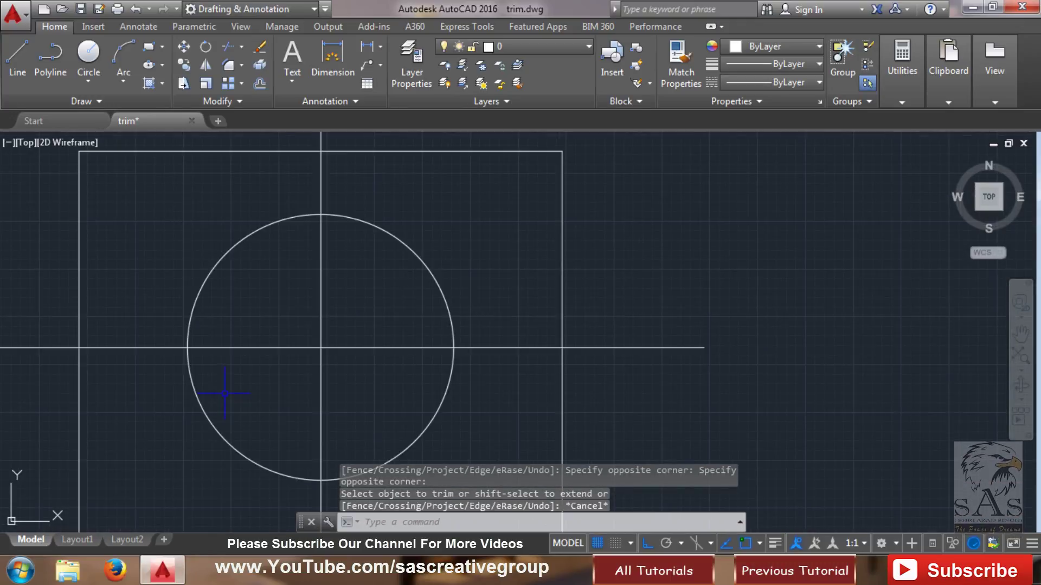
{"action": "scroll", "coordinate": [406, 391], "scroll_direction": "down", "scroll_amount": 3}
{"action": "middle_click_drag", "start_coordinate": [407, 390], "coordinate": [425, 332]}
{"action": "scroll", "coordinate": [333, 322], "scroll_direction": "up", "scroll_amount": 1}
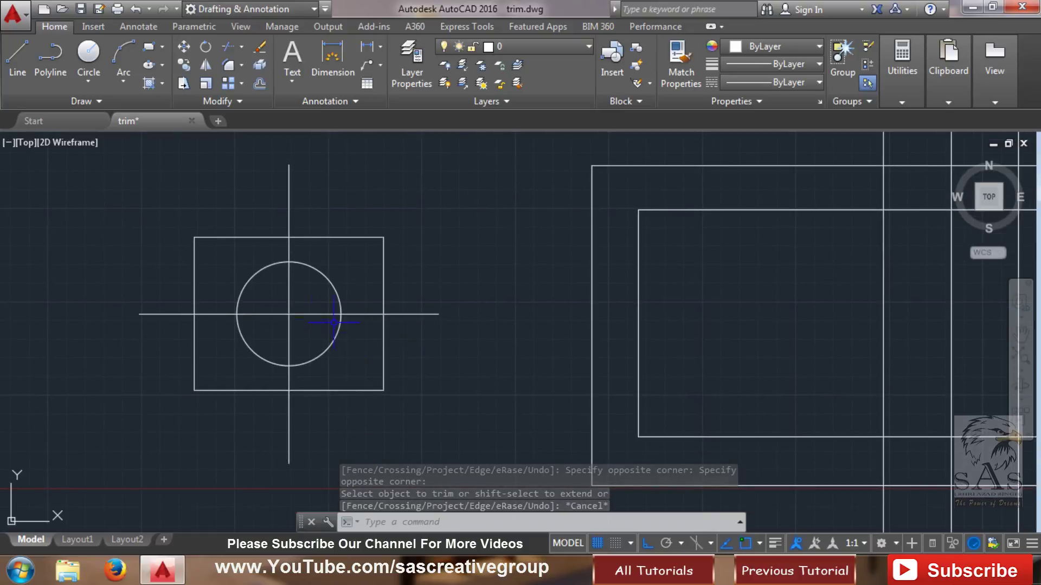
{"action": "left_click", "coordinate": [299, 297]}
{"action": "left_click", "coordinate": [280, 322]}
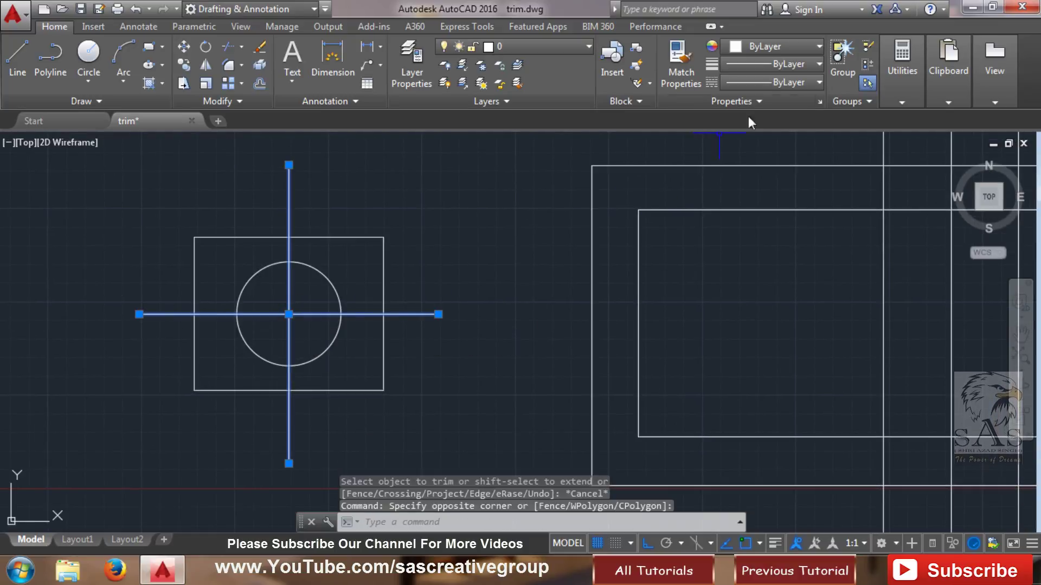
{"action": "left_click", "coordinate": [805, 83]}
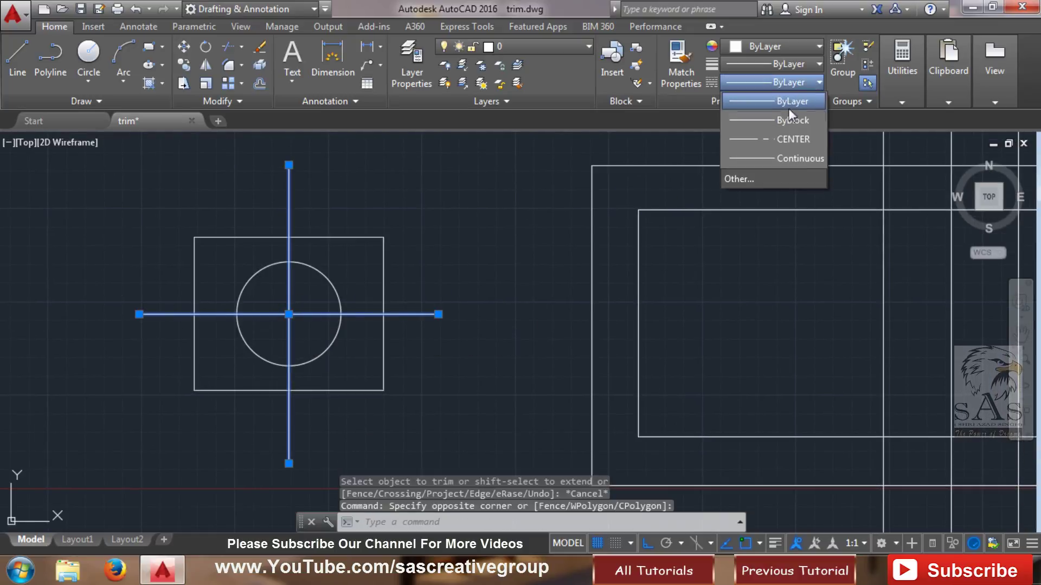
{"action": "left_click", "coordinate": [778, 140]}
{"action": "key", "text": "Escape"}
{"action": "key", "text": "Escape"}
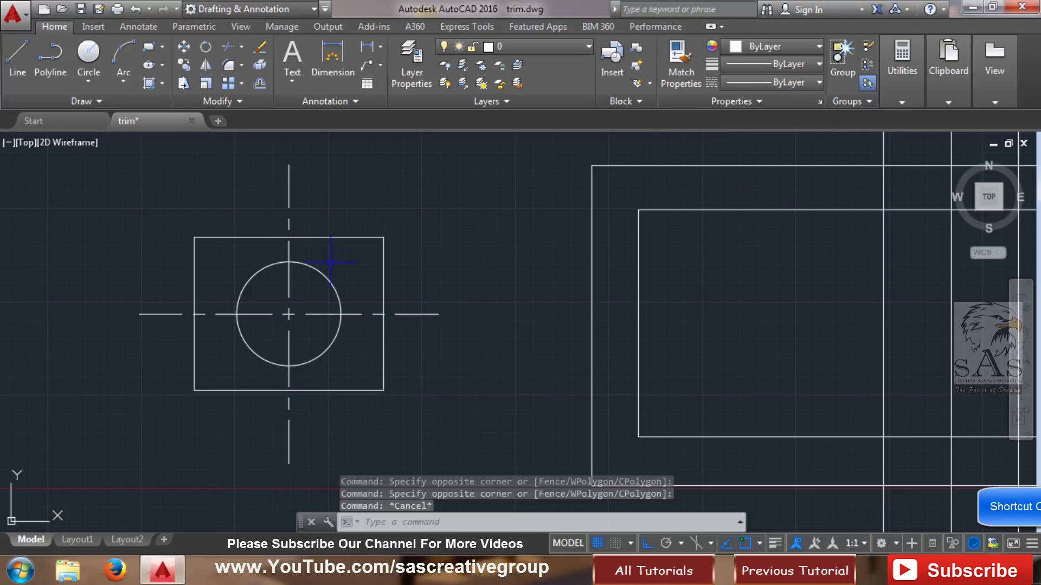
- Trim the dashed cross lines back to the square's top, left and right edges, using all objects as edges
{"action": "type", "text": "T"}
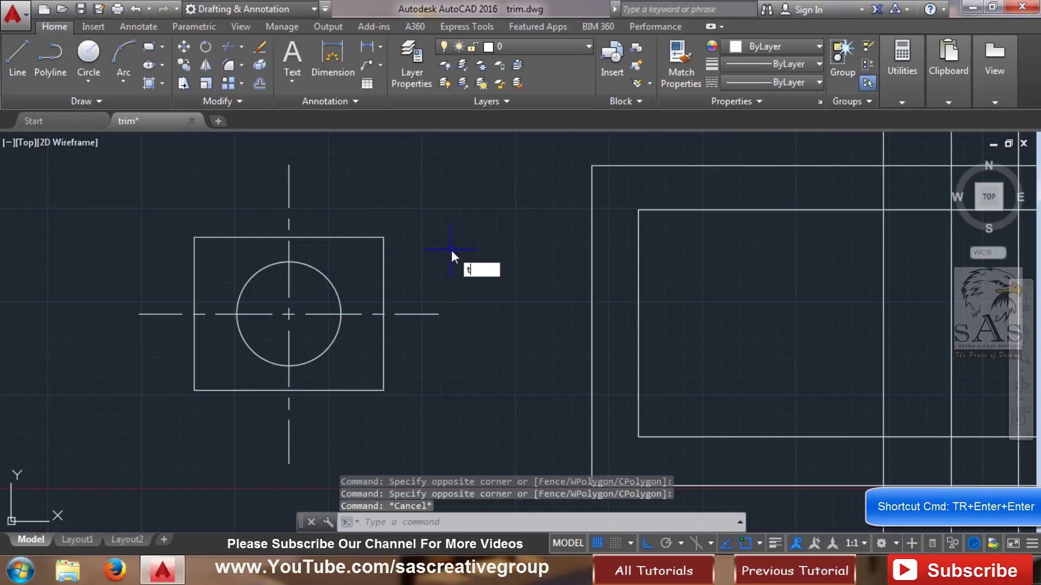
{"action": "type", "text": "R"}
{"action": "key", "text": "Return"}
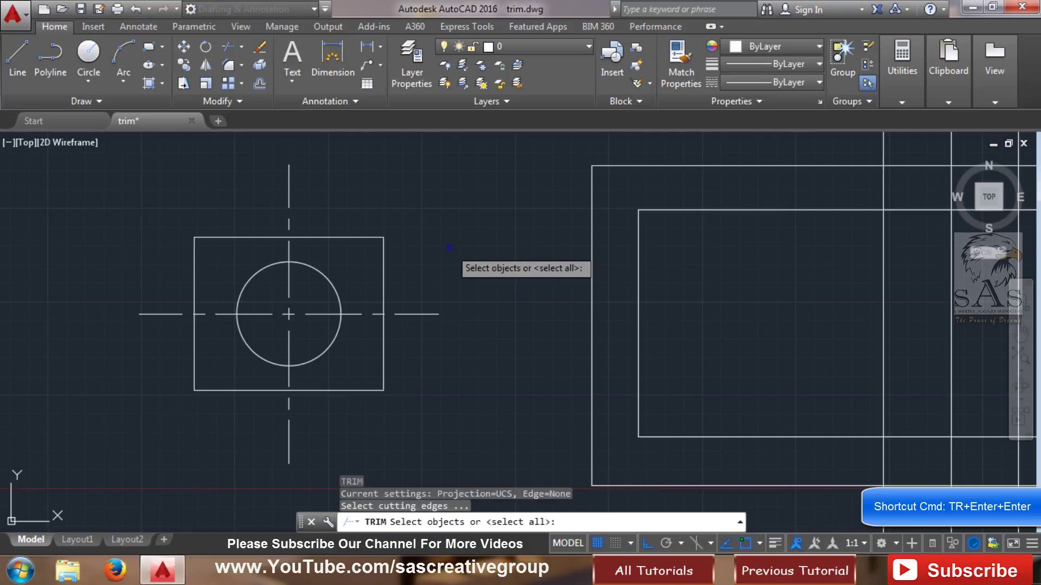
{"action": "key", "text": "Return"}
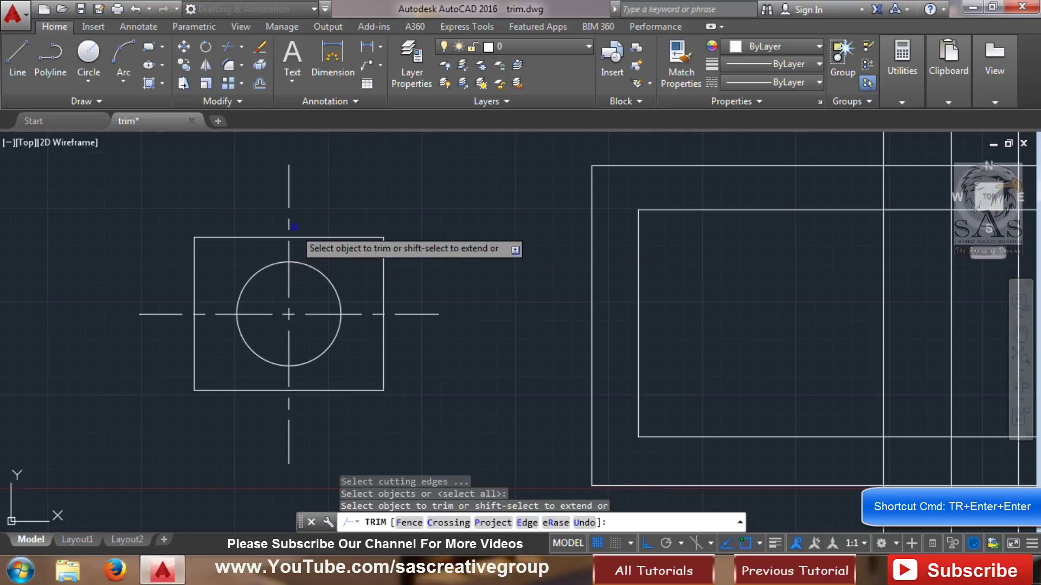
{"action": "left_click", "coordinate": [289, 204]}
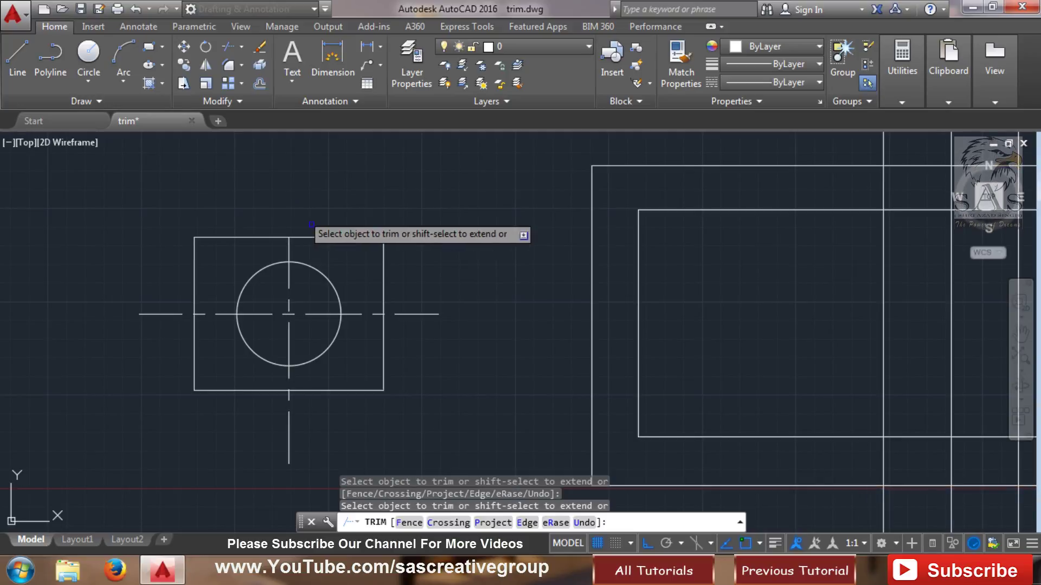
{"action": "left_click", "coordinate": [412, 313]}
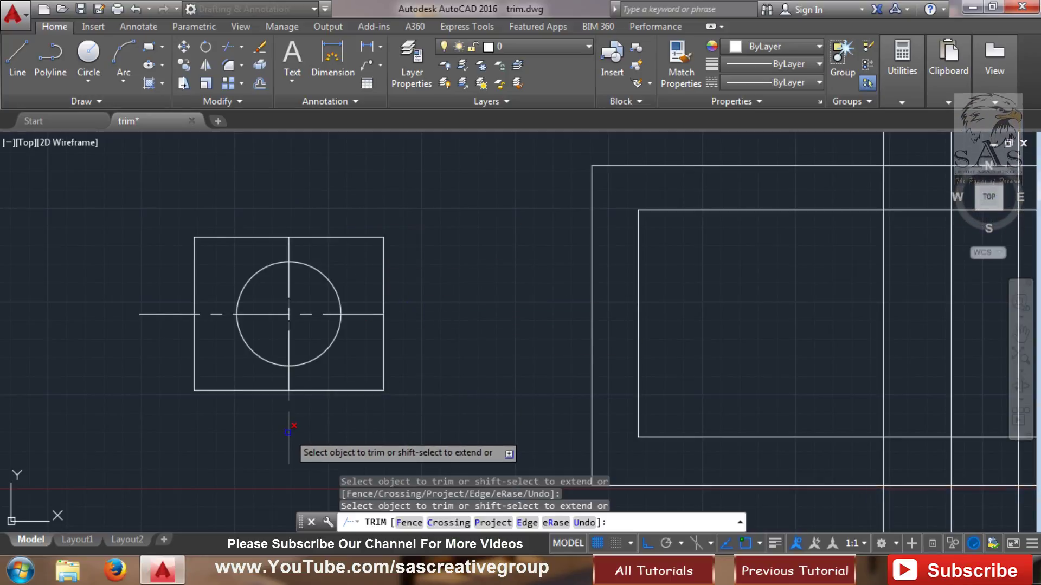
{"action": "left_click", "coordinate": [165, 314]}
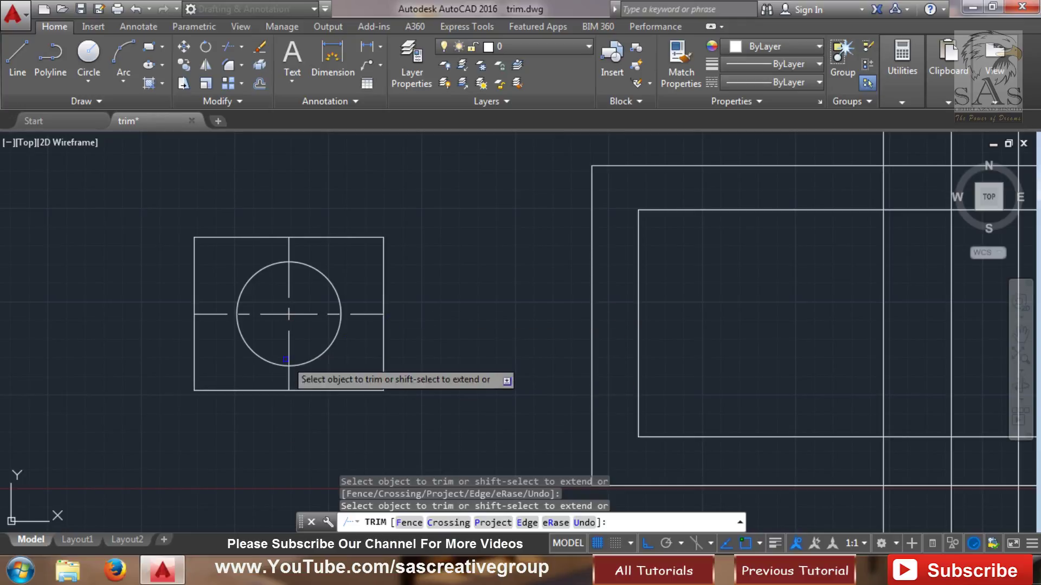
- End the previous trim, pan to the overlapping-rectangles figure and restart Trim
{"action": "key", "text": "Escape"}
{"action": "scroll", "coordinate": [315, 336], "scroll_direction": "down", "scroll_amount": 5}
{"action": "scroll", "coordinate": [608, 332], "scroll_direction": "up", "scroll_amount": 5}
{"action": "mouse_move", "coordinate": [609, 332]}
{"action": "middle_mouse_down"}
{"action": "mouse_move", "coordinate": [316, 383]}
{"action": "mouse_move", "coordinate": [477, 221]}
{"action": "middle_mouse_up"}
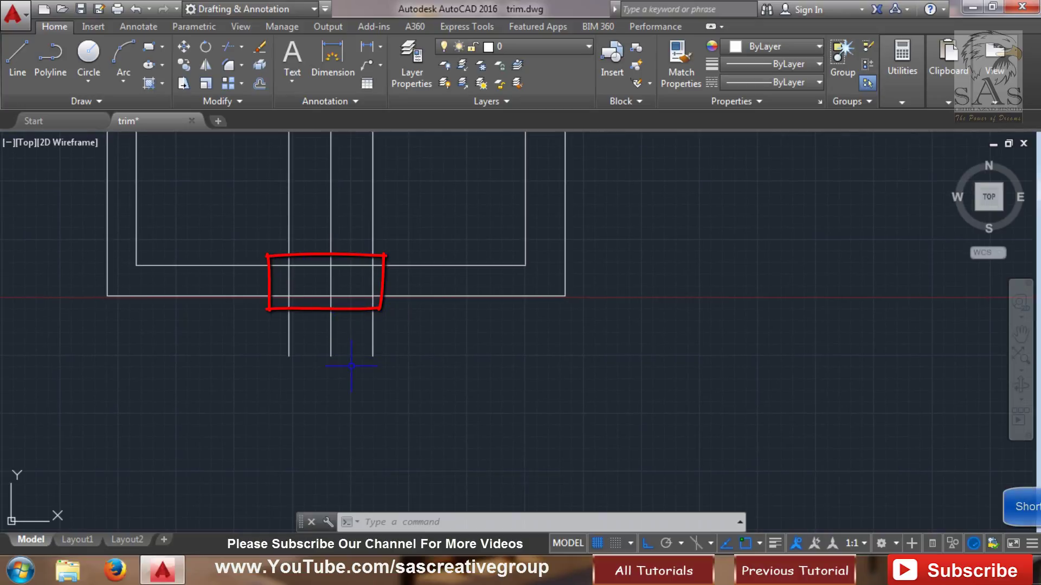
{"action": "scroll", "coordinate": [351, 366], "scroll_direction": "down", "scroll_amount": 2}
{"action": "type", "text": "tr"}
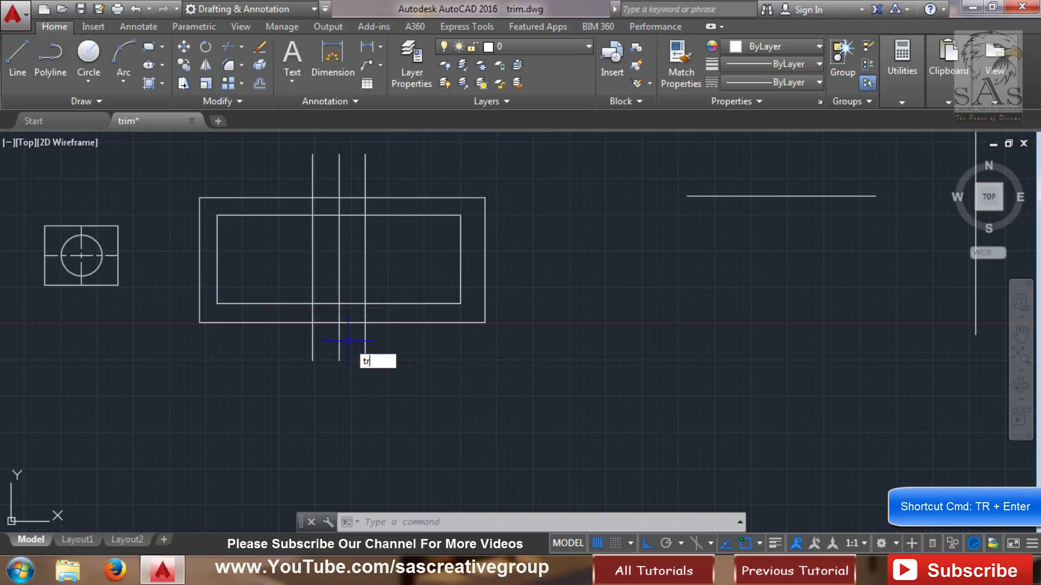
{"action": "key", "text": "Return"}
{"action": "scroll", "coordinate": [347, 339], "scroll_direction": "up", "scroll_amount": 4}
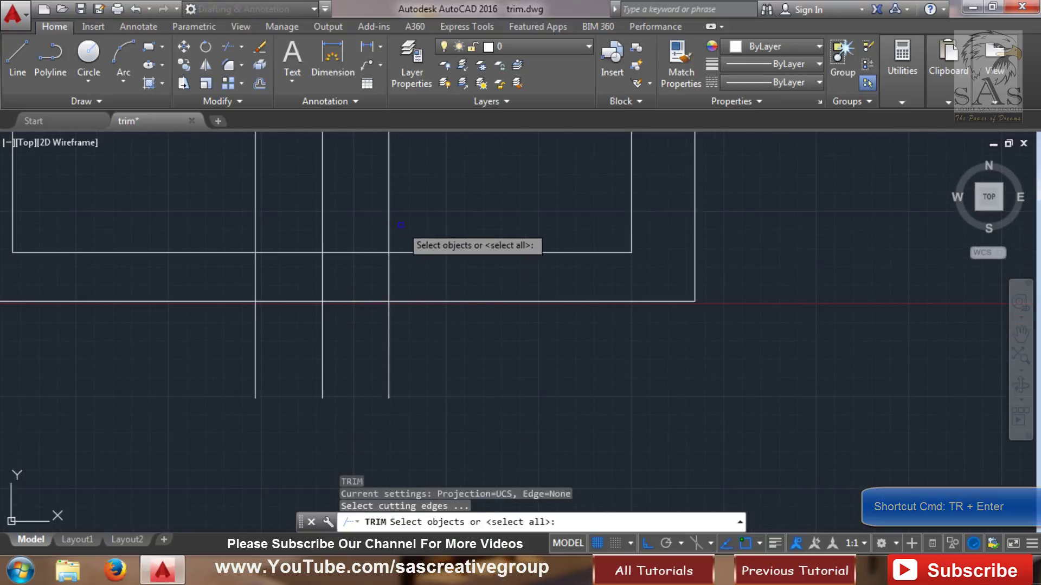
- Trim the inner rectangle's bottom edge between the left and right vertical lines used as edges
{"action": "left_click", "coordinate": [389, 217]}
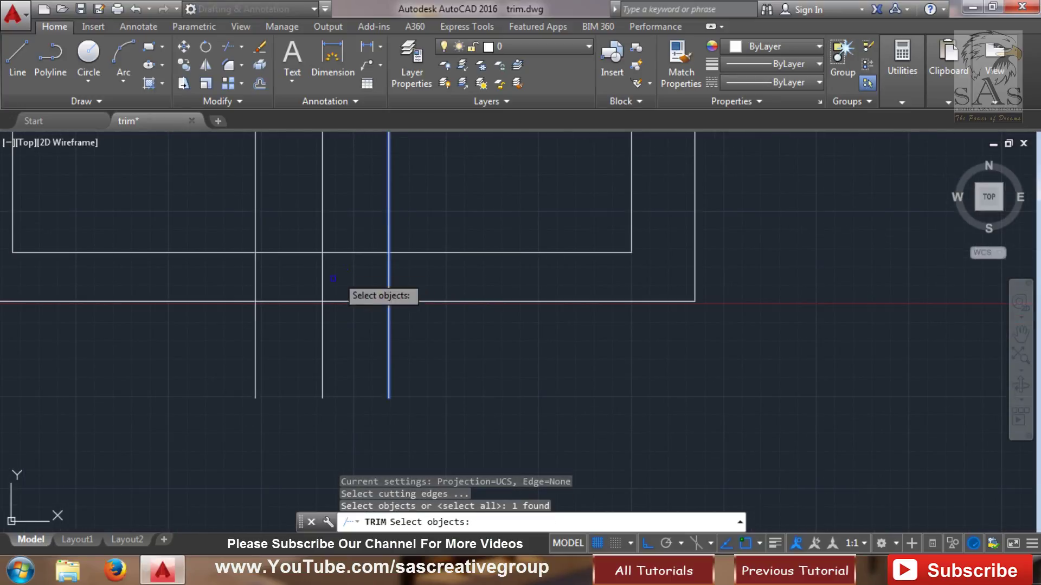
{"action": "left_click", "coordinate": [255, 233]}
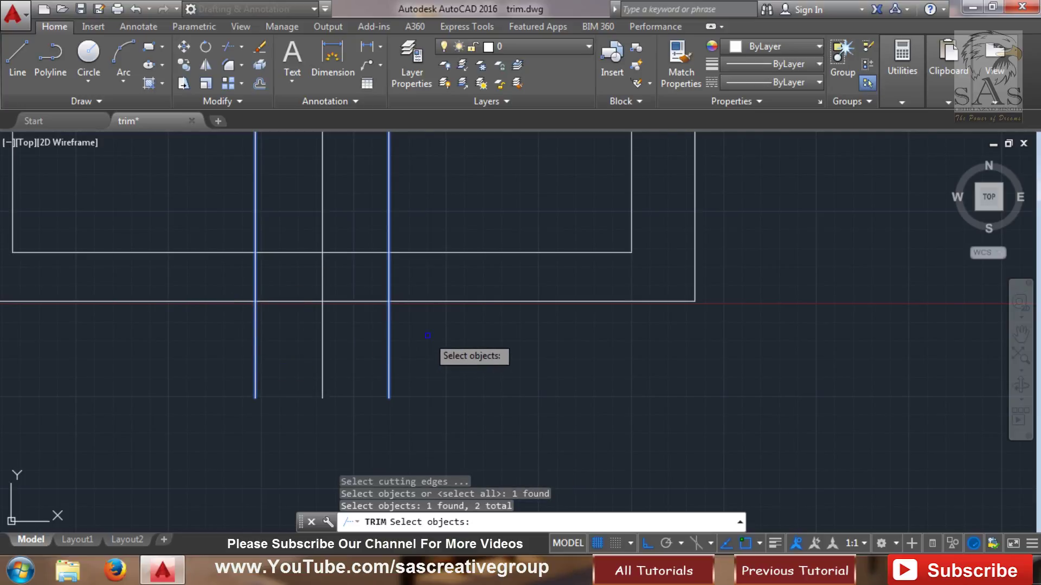
{"action": "key", "text": "Return"}
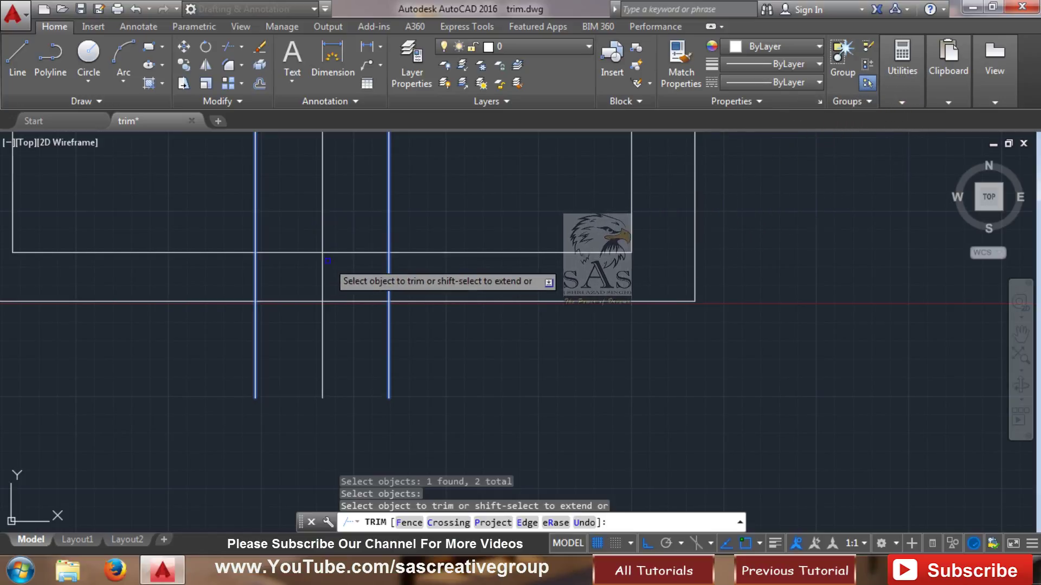
{"action": "left_click", "coordinate": [326, 252]}
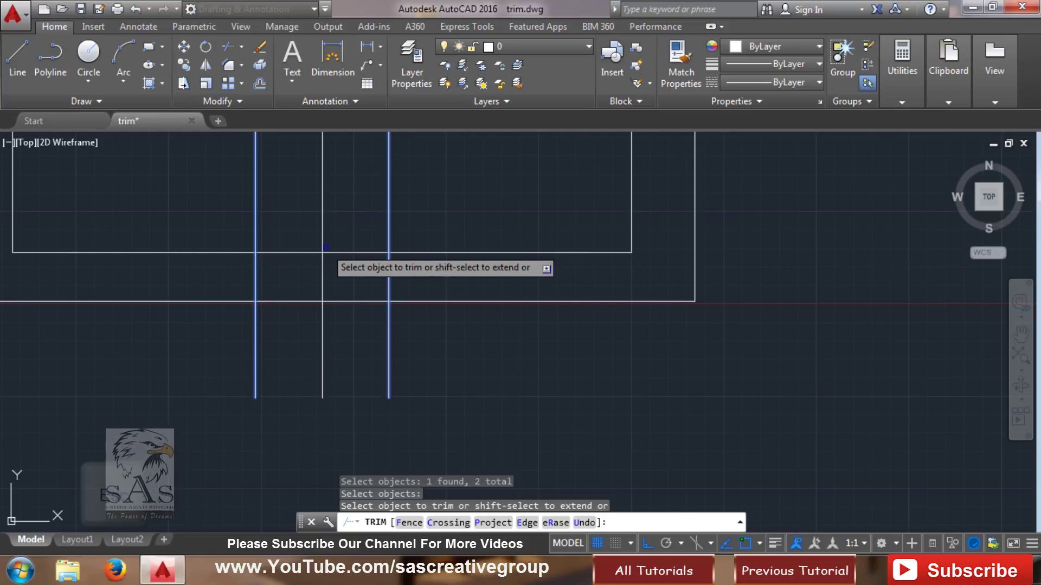
{"action": "key", "text": "Escape"}
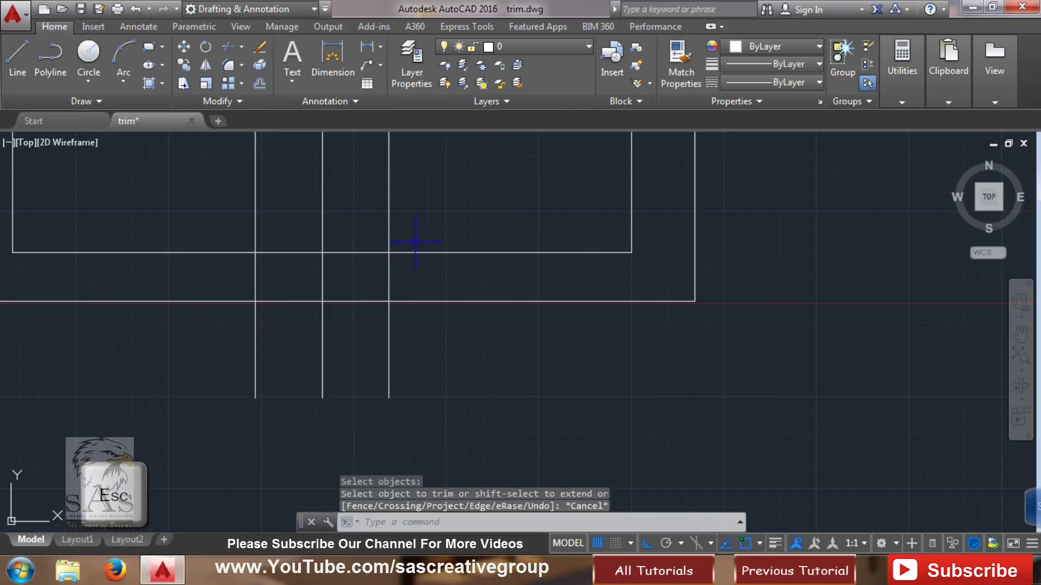
- Try a trim with all three vertical lines as cutting edges, then cancel it
{"action": "type", "text": "tr"}
{"action": "key", "text": "Return"}
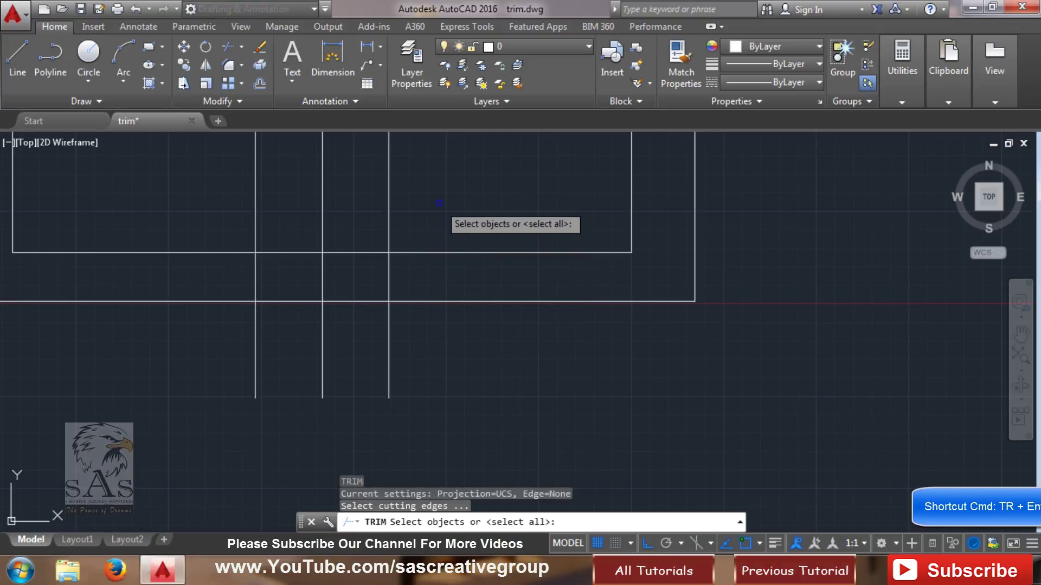
{"action": "left_click", "coordinate": [445, 188]}
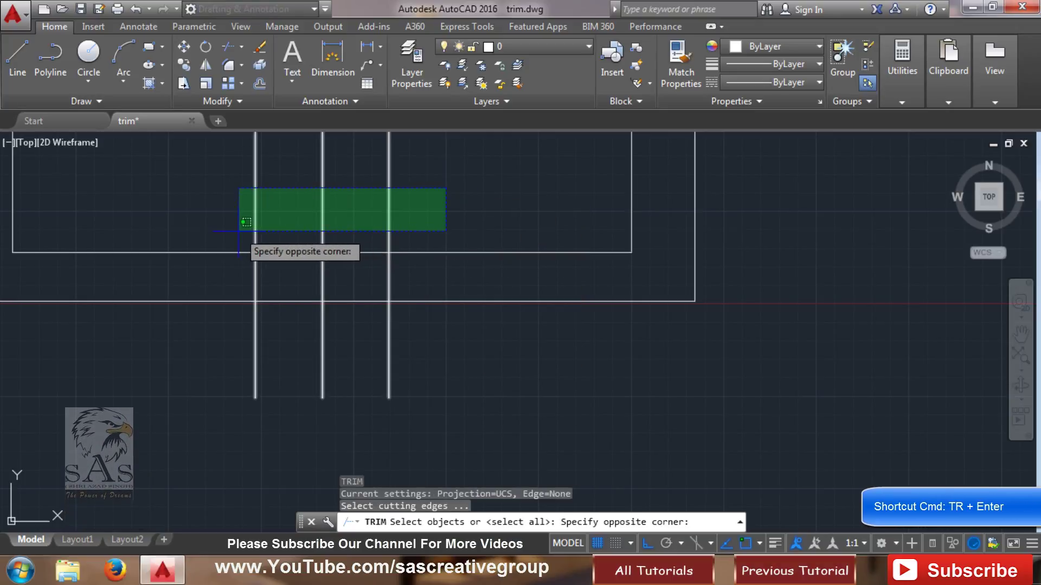
{"action": "left_click", "coordinate": [238, 242]}
{"action": "key", "text": "Return"}
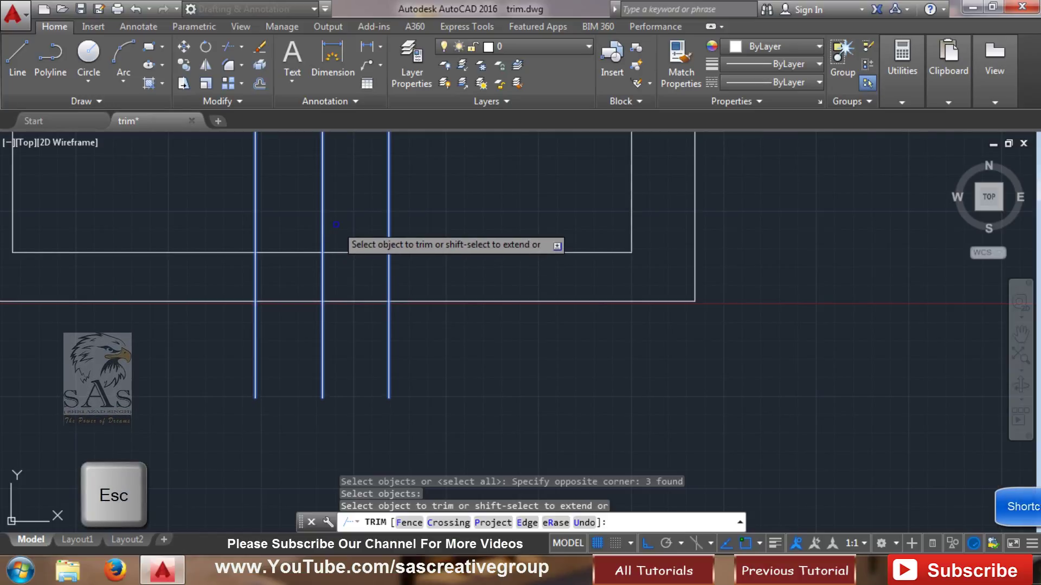
{"action": "key", "text": "Escape"}
- Trim the outer bottom edge between the left and right vertical lines
{"action": "type", "text": "tr"}
{"action": "key", "text": "Return"}
{"action": "left_click", "coordinate": [336, 223]}
{"action": "left_click", "coordinate": [415, 205]}
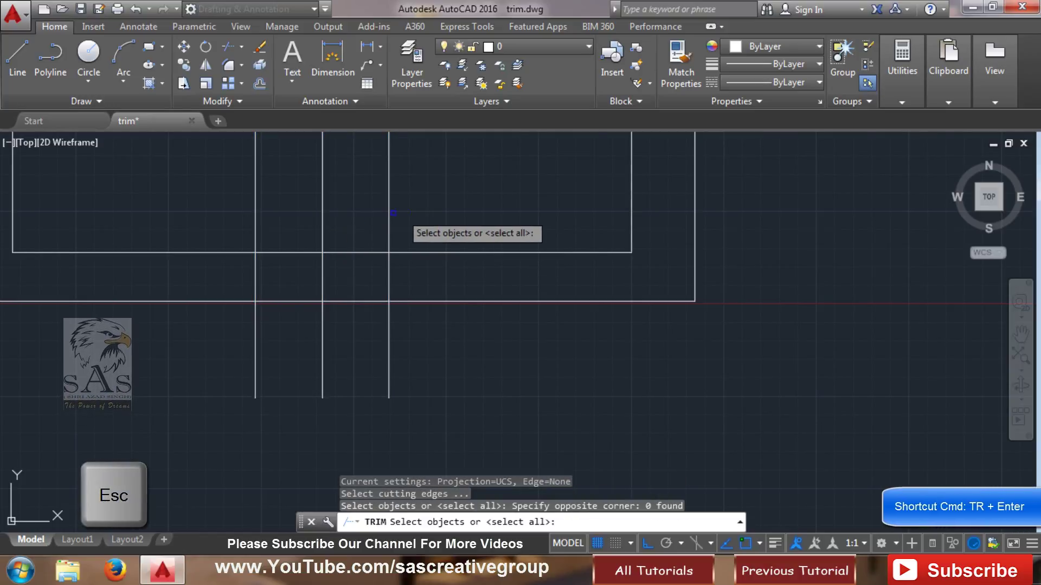
{"action": "left_click", "coordinate": [348, 219]}
{"action": "left_click", "coordinate": [252, 217]}
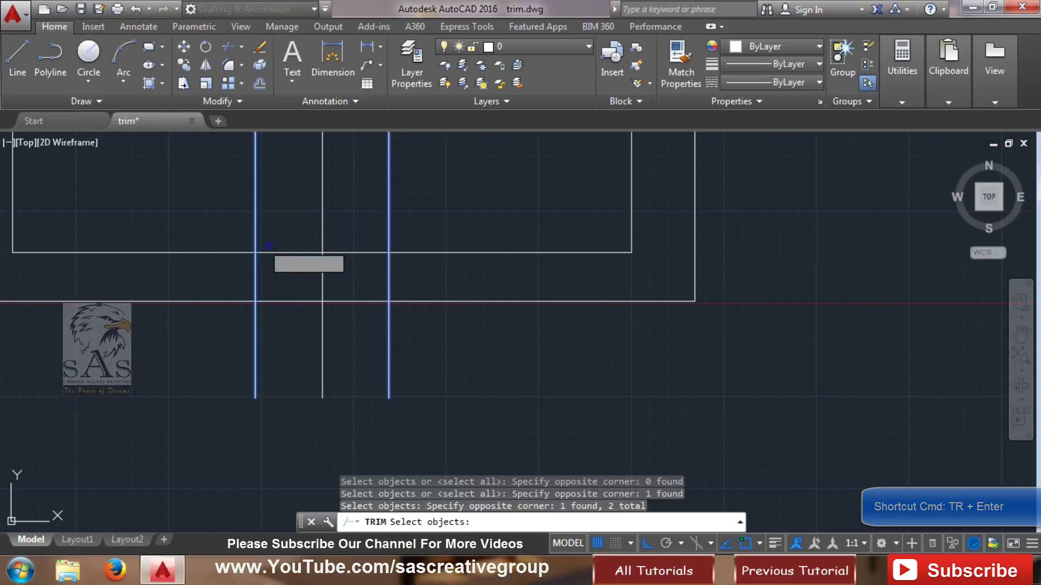
{"action": "key", "text": "Return"}
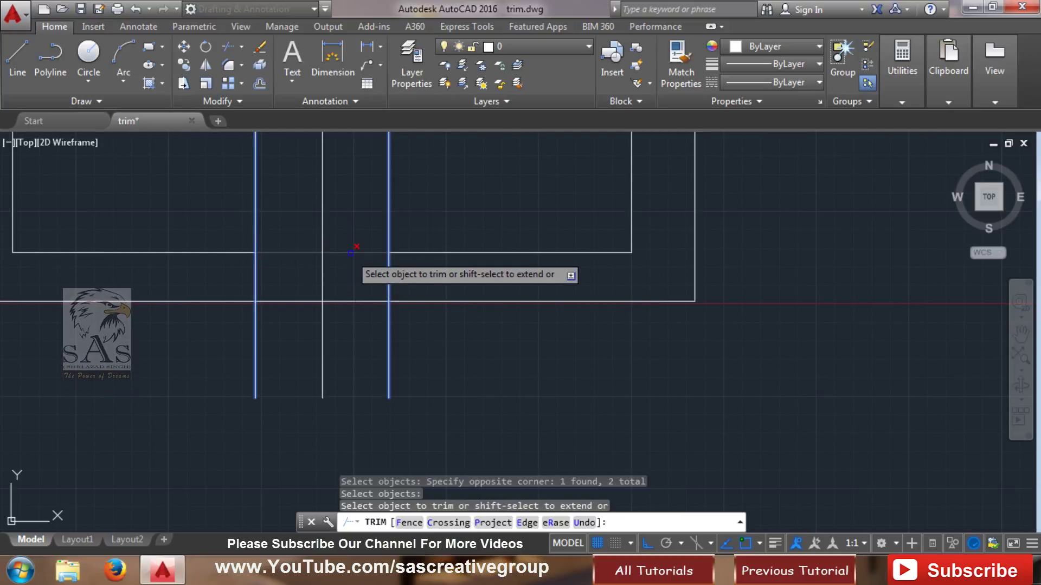
{"action": "left_click", "coordinate": [364, 296]}
{"action": "key", "text": "Escape"}
{"action": "key", "text": "Escape"}
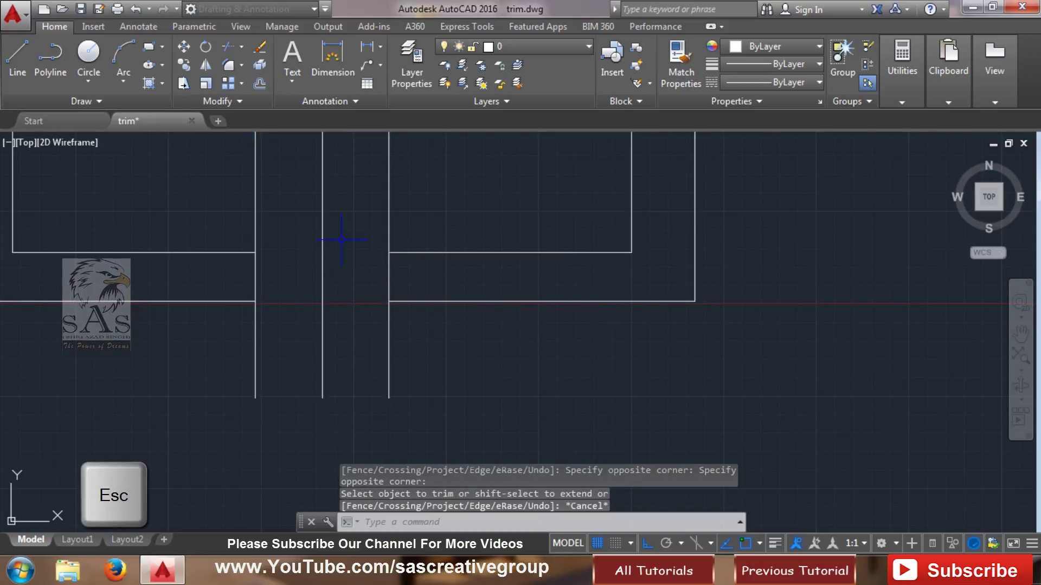
- Erase the middle vertical line and recentre the rectangle figure
{"action": "left_click", "coordinate": [308, 260]}
{"action": "key", "text": "Delete"}
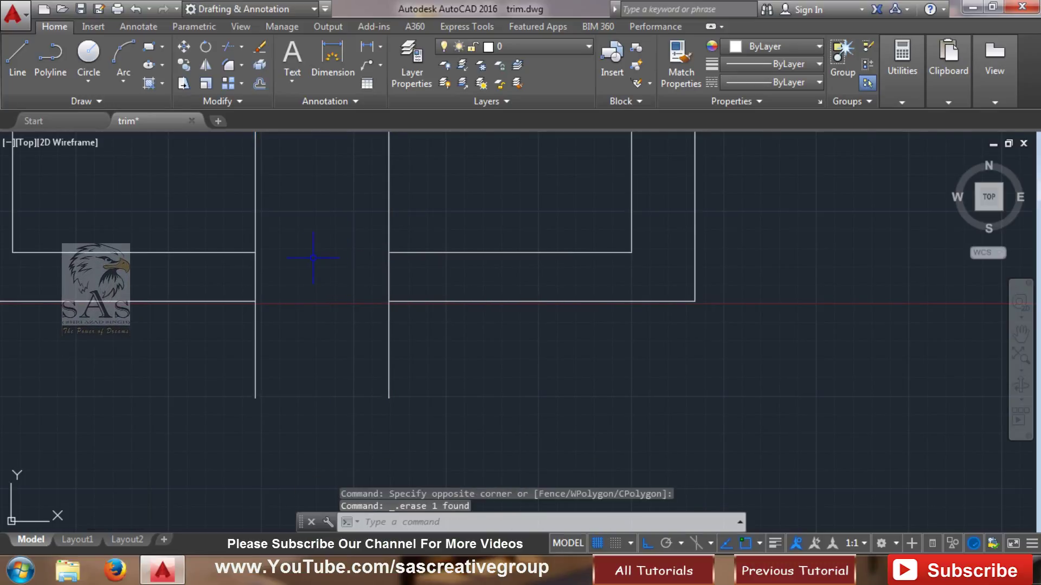
{"action": "scroll", "coordinate": [314, 259], "scroll_direction": "down", "scroll_amount": 4}
{"action": "middle_click_drag", "start_coordinate": [365, 280], "coordinate": [366, 283]}
{"action": "scroll", "coordinate": [265, 360], "scroll_direction": "up", "scroll_amount": 5}
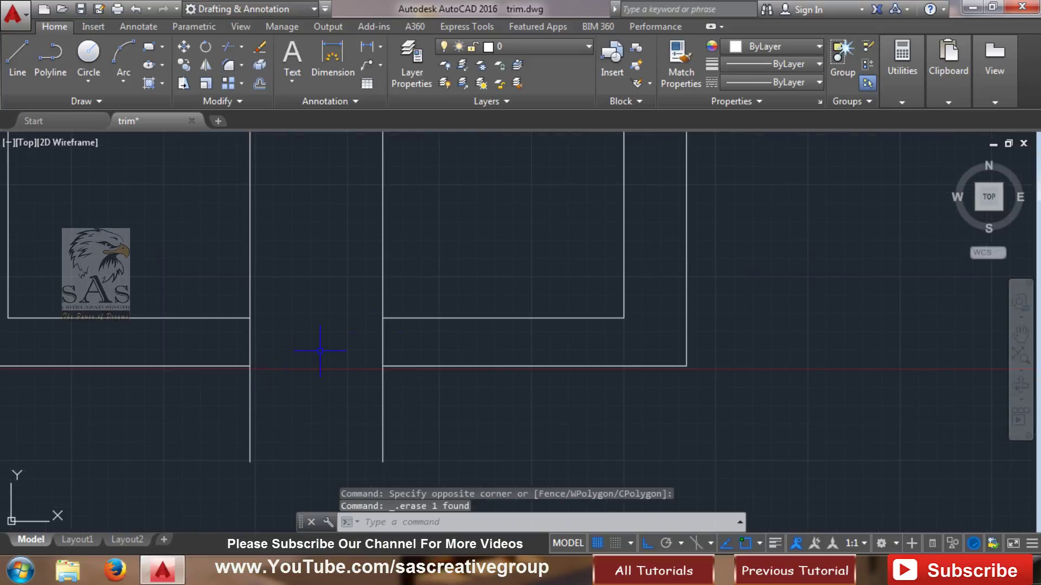
{"action": "scroll", "coordinate": [314, 353], "scroll_direction": "down", "scroll_amount": 3}
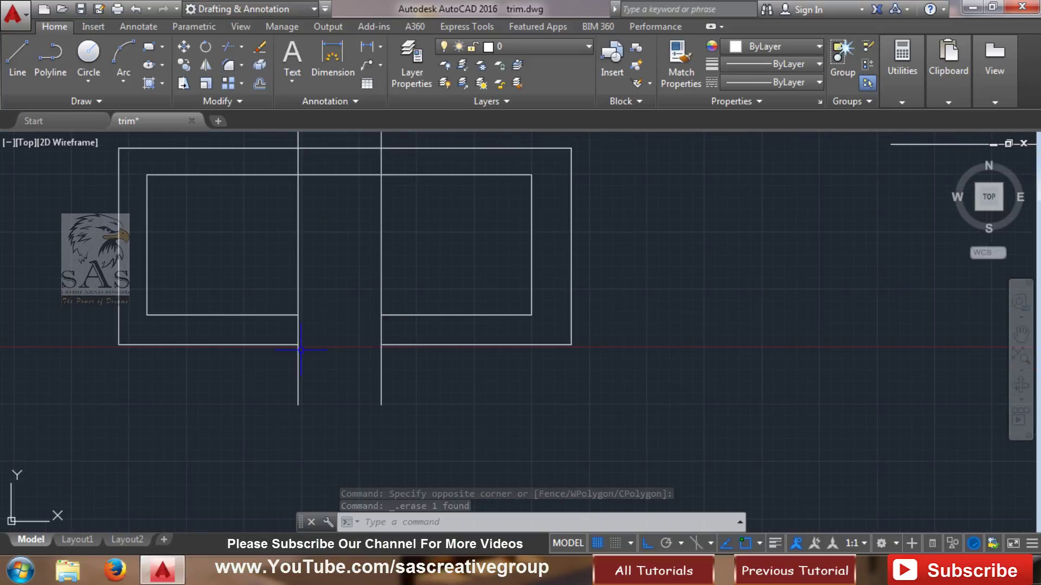
- Trim the three vertical lines in the nested rectangles, using the whole figure as cutting edges
{"action": "type", "text": "tr"}
{"action": "key", "text": "Return"}
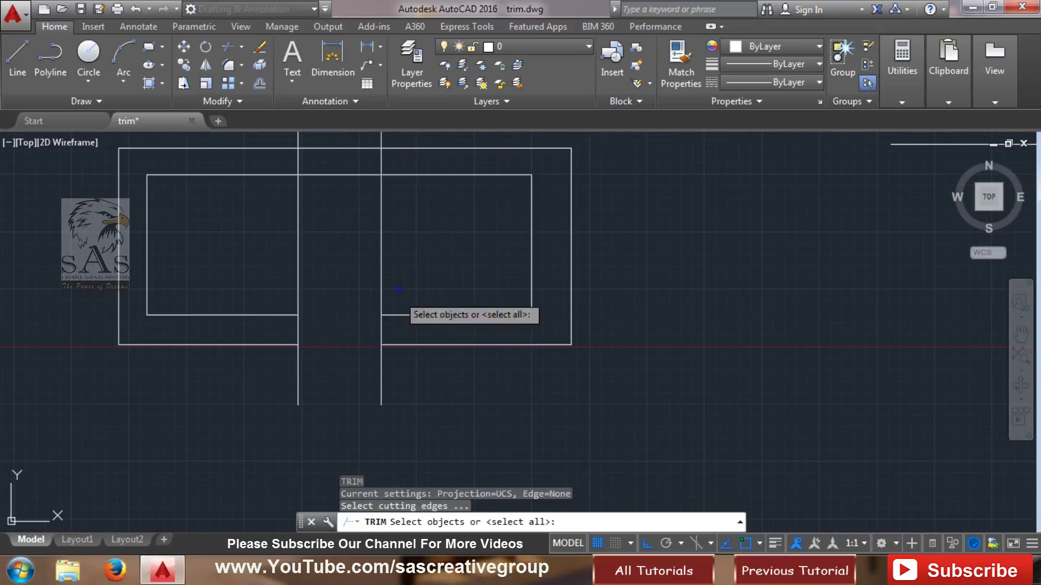
{"action": "left_click", "coordinate": [415, 266]}
{"action": "left_click", "coordinate": [272, 370]}
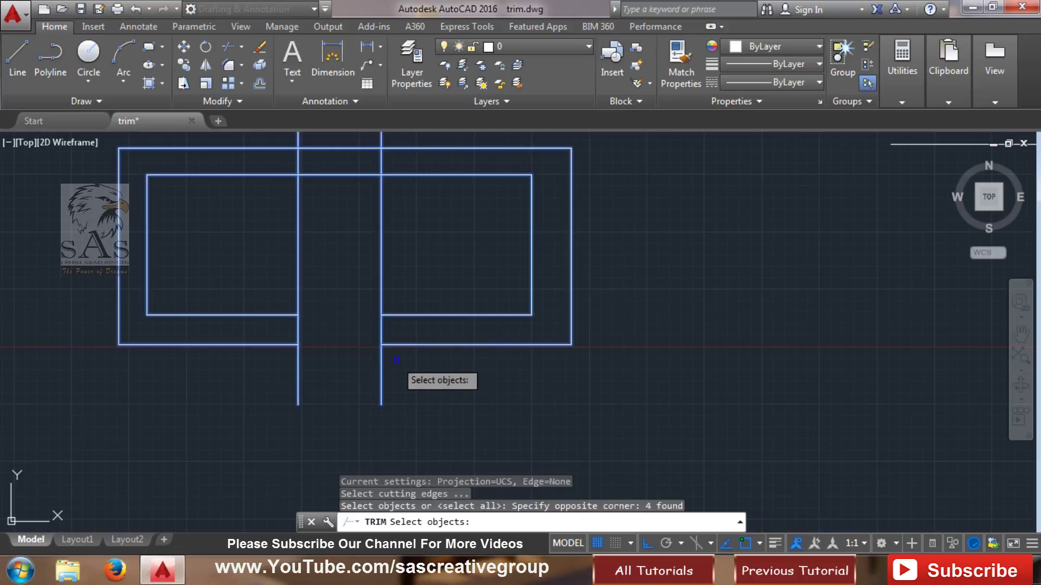
{"action": "key", "text": "Return"}
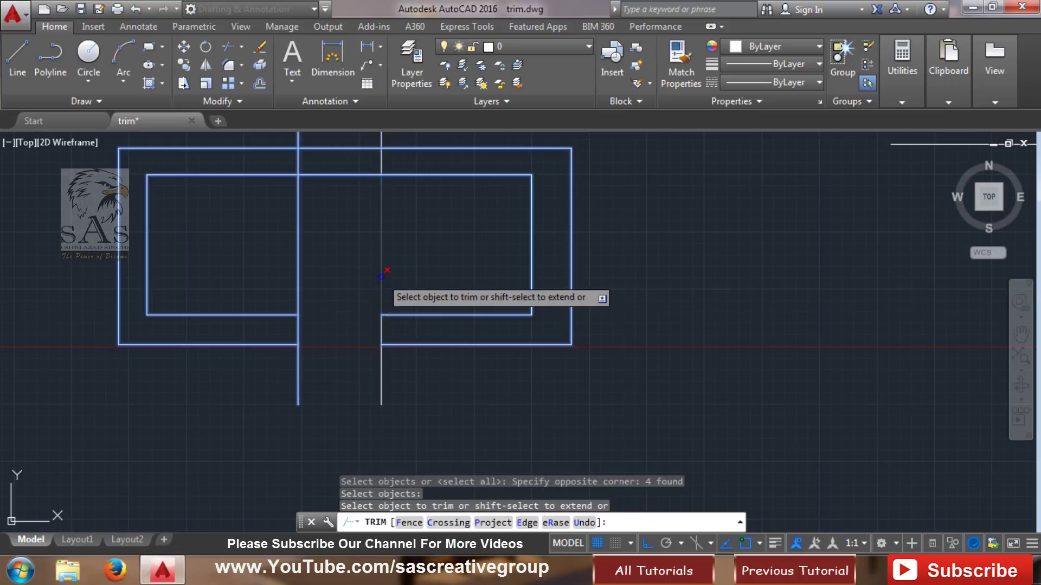
{"action": "left_click", "coordinate": [381, 276]}
{"action": "left_click", "coordinate": [297, 281]}
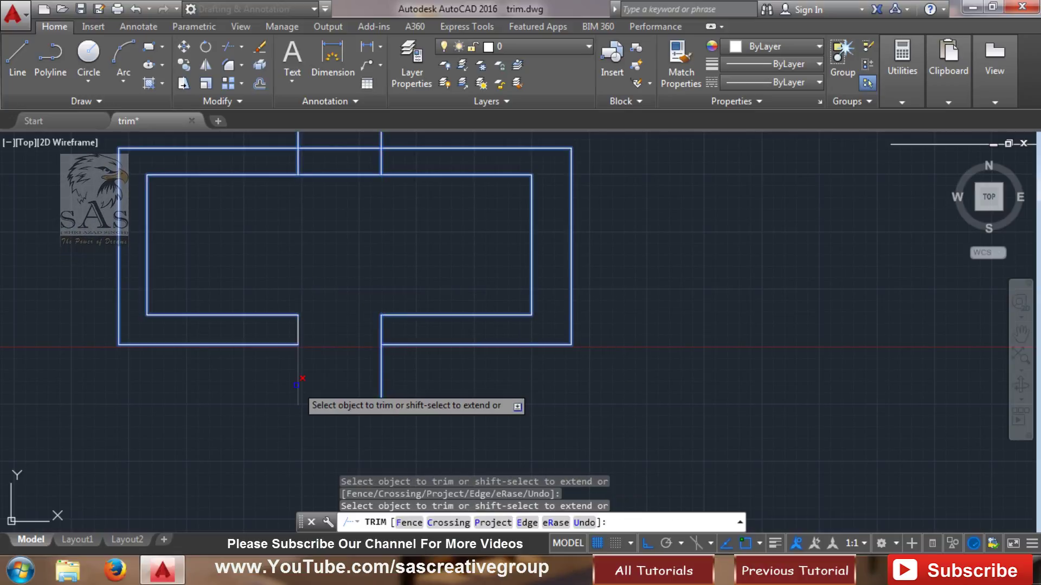
{"action": "left_click", "coordinate": [380, 376]}
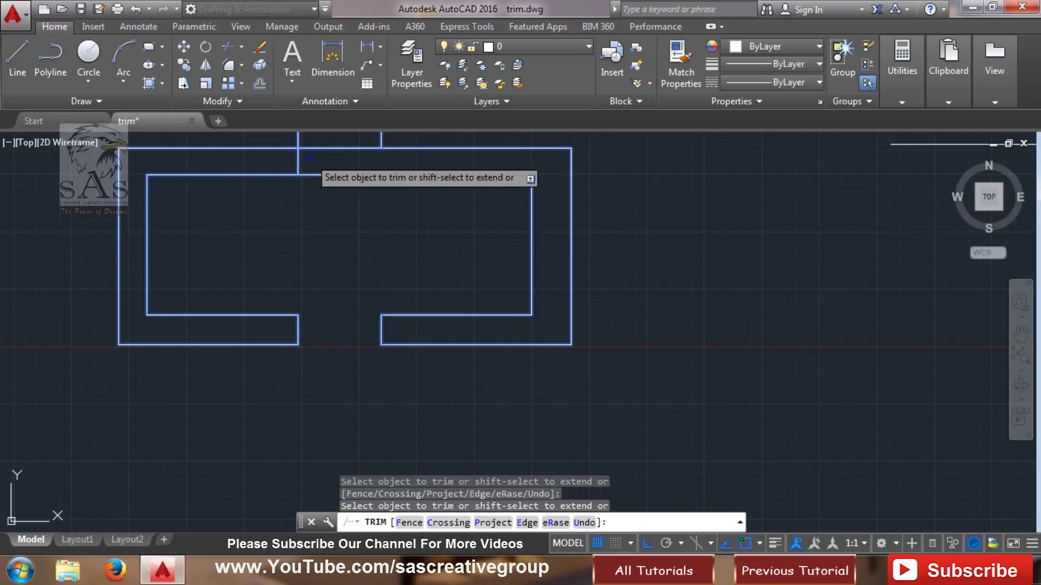
{"action": "key", "text": "Escape"}
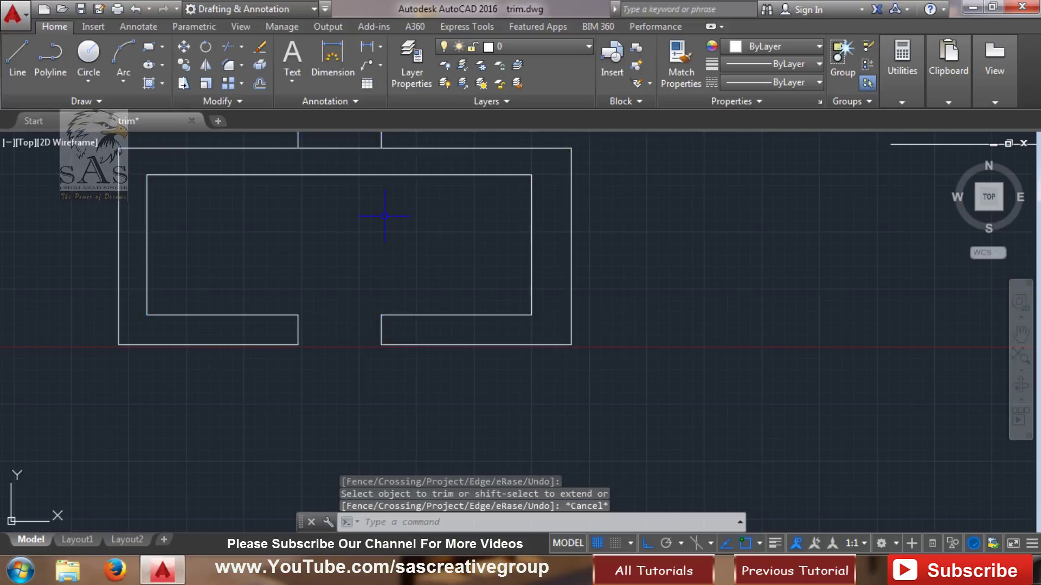
- Erase the two leftover line stubs at the top of the outline
{"action": "scroll", "coordinate": [379, 260], "scroll_direction": "down", "scroll_amount": 3}
{"action": "left_click", "coordinate": [382, 250]}
{"action": "left_click", "coordinate": [264, 265]}
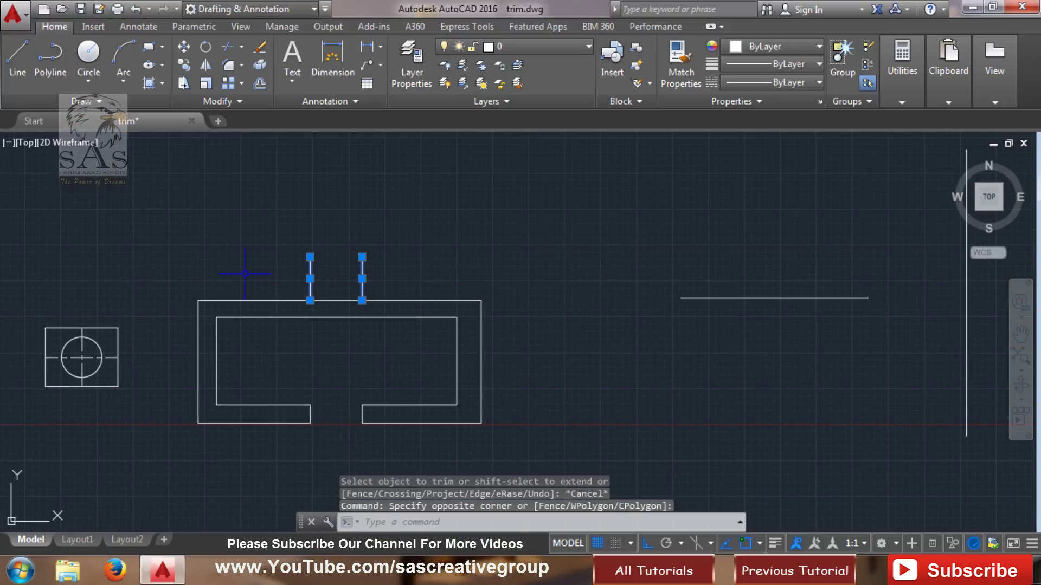
{"action": "key", "text": "Delete"}
{"action": "scroll", "coordinate": [317, 310], "scroll_direction": "down", "scroll_amount": 3}
{"action": "scroll", "coordinate": [317, 310], "scroll_direction": "down", "scroll_amount": 2}
{"action": "scroll", "coordinate": [216, 356], "scroll_direction": "up", "scroll_amount": 3}
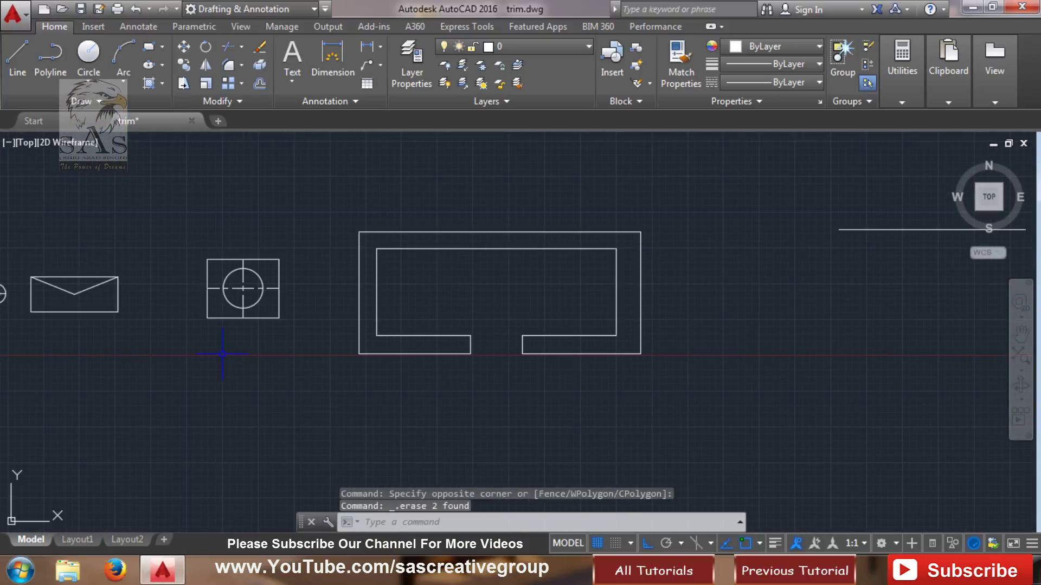
{"action": "scroll", "coordinate": [312, 342], "scroll_direction": "down", "scroll_amount": 1}
{"action": "mouse_move", "coordinate": [342, 305]}
{"action": "middle_mouse_down"}
{"action": "mouse_move", "coordinate": [158, 387]}
{"action": "mouse_move", "coordinate": [29, 384]}
{"action": "middle_mouse_up"}
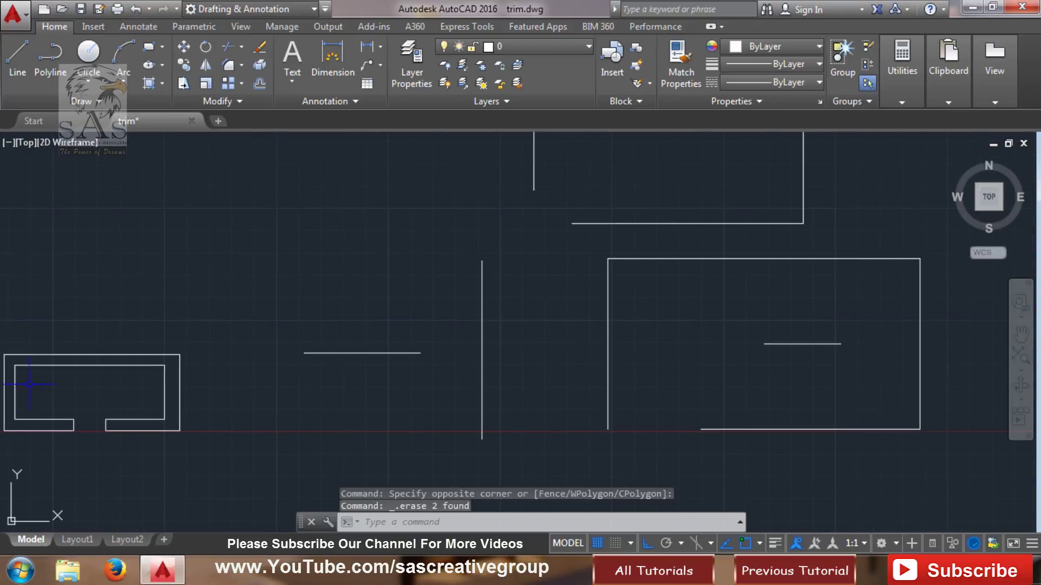
- Extend the short horizontal practice line until it reaches the vertical boundary line
{"action": "left_click", "coordinate": [243, 47]}
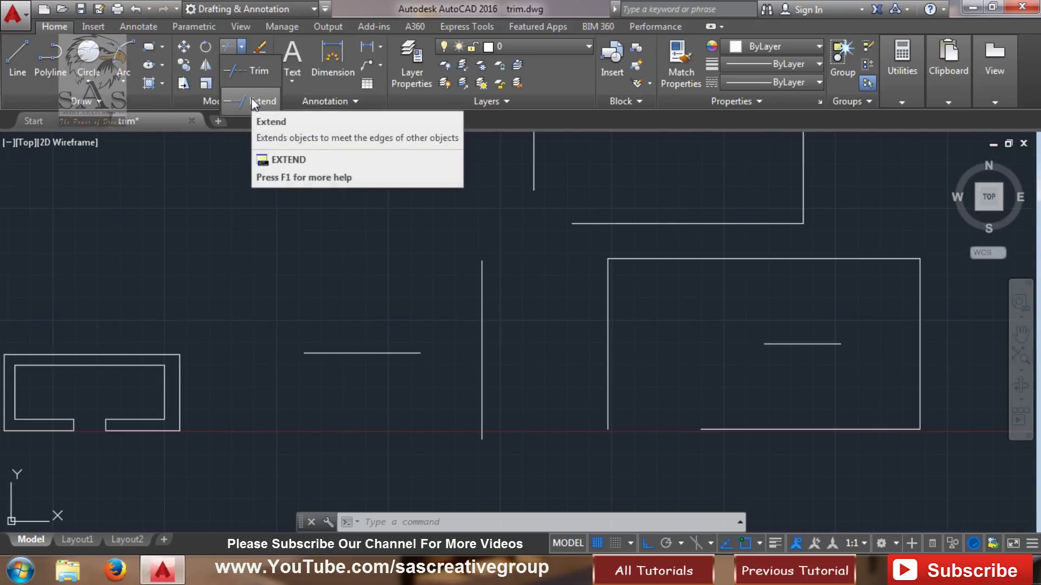
{"action": "left_click", "coordinate": [252, 101]}
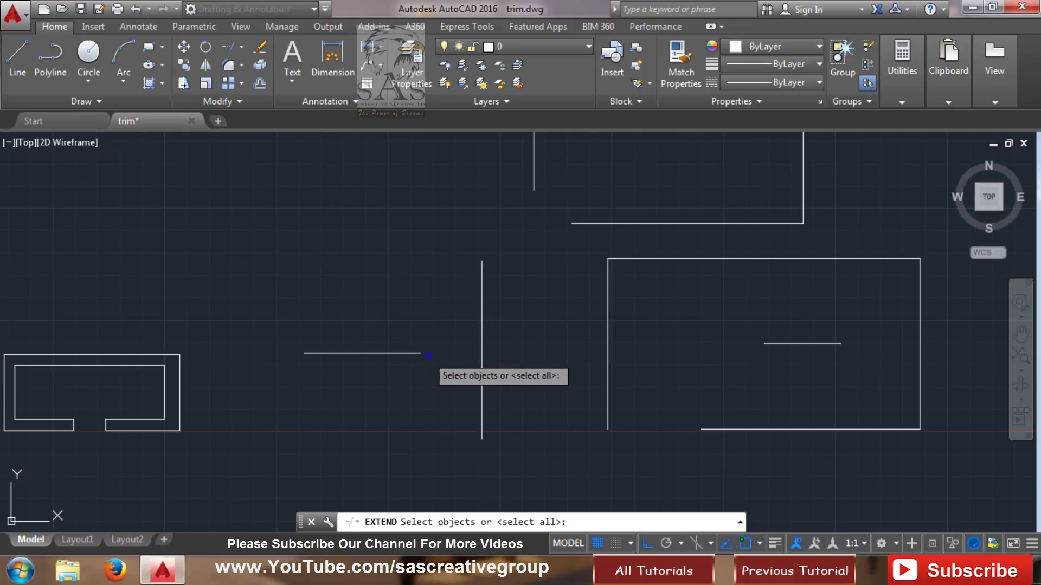
{"action": "left_click", "coordinate": [481, 302]}
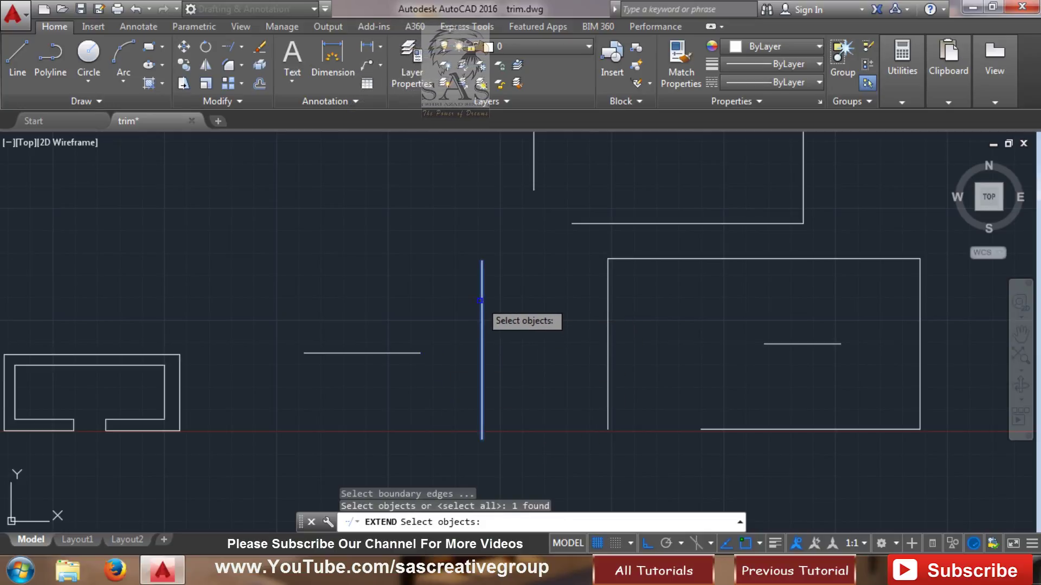
{"action": "key", "text": "Return"}
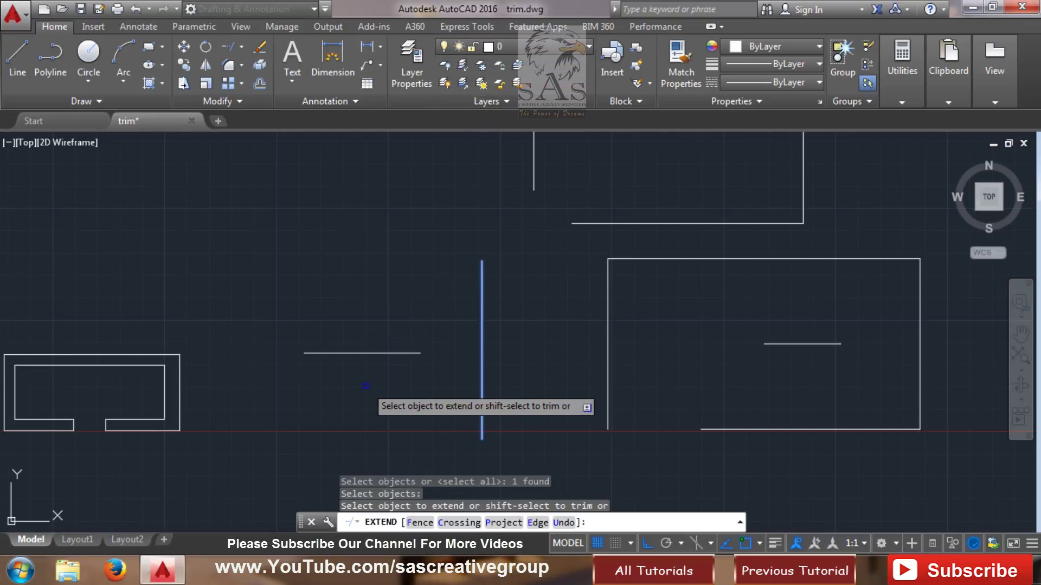
{"action": "left_click", "coordinate": [371, 353]}
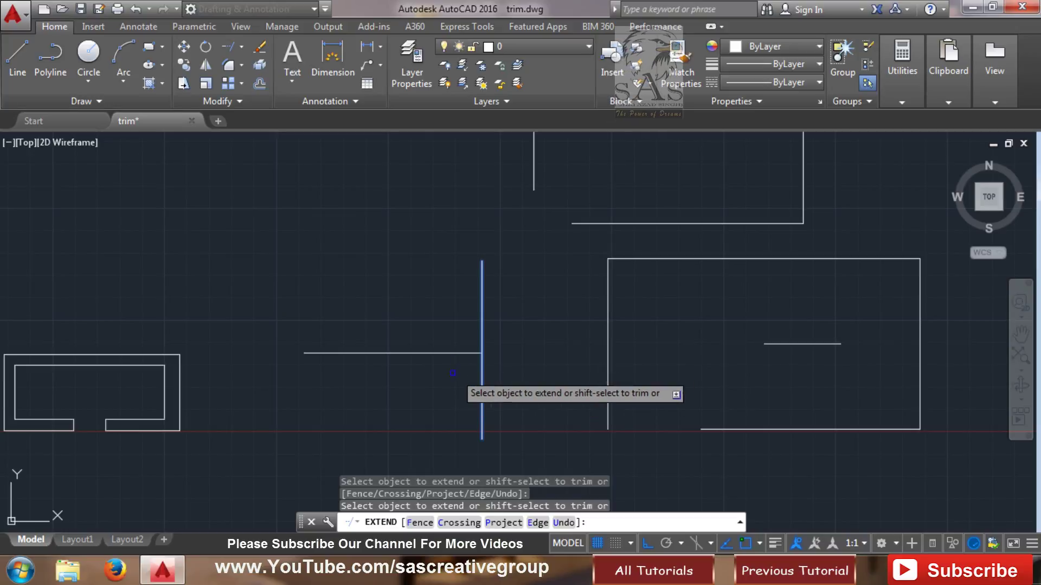
{"action": "key", "text": "Escape"}
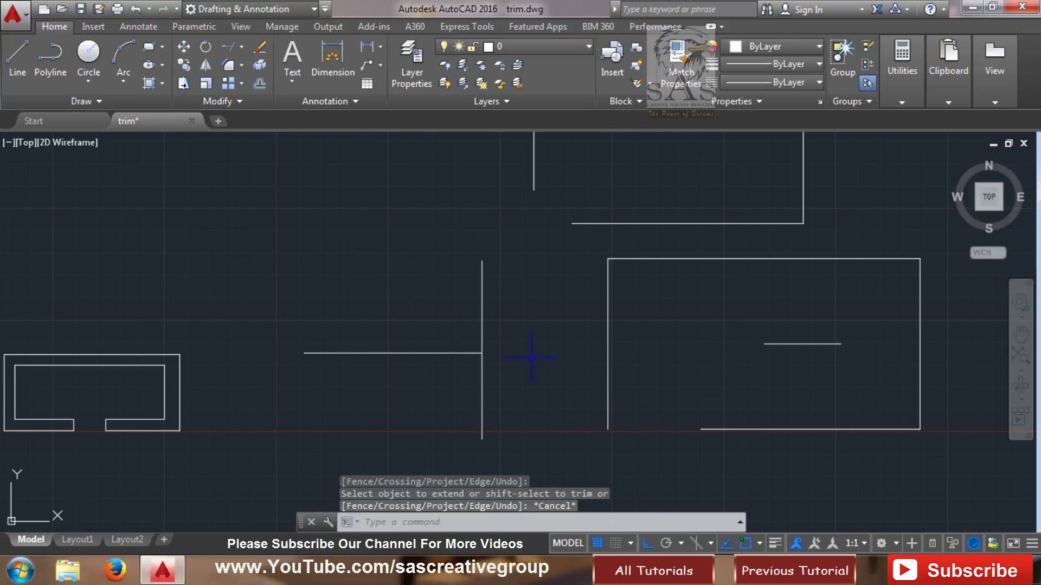
{"action": "middle_click_drag", "start_coordinate": [559, 355], "coordinate": [214, 333]}
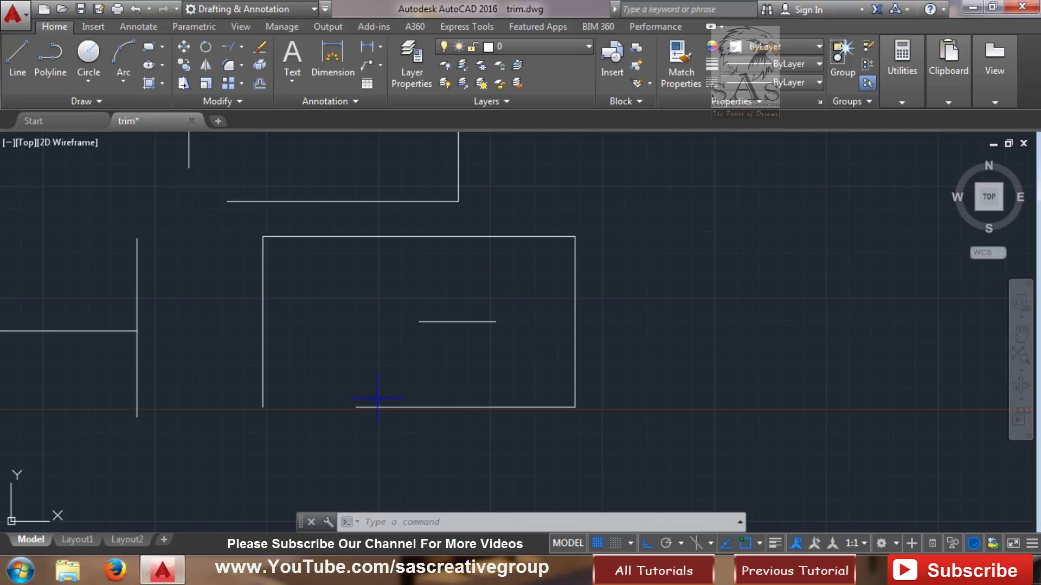
- Extend the rectangle's gapped bottom edge to its side, using window-selected boundary edges
{"action": "type", "text": "ex"}
{"action": "key", "text": "Return"}
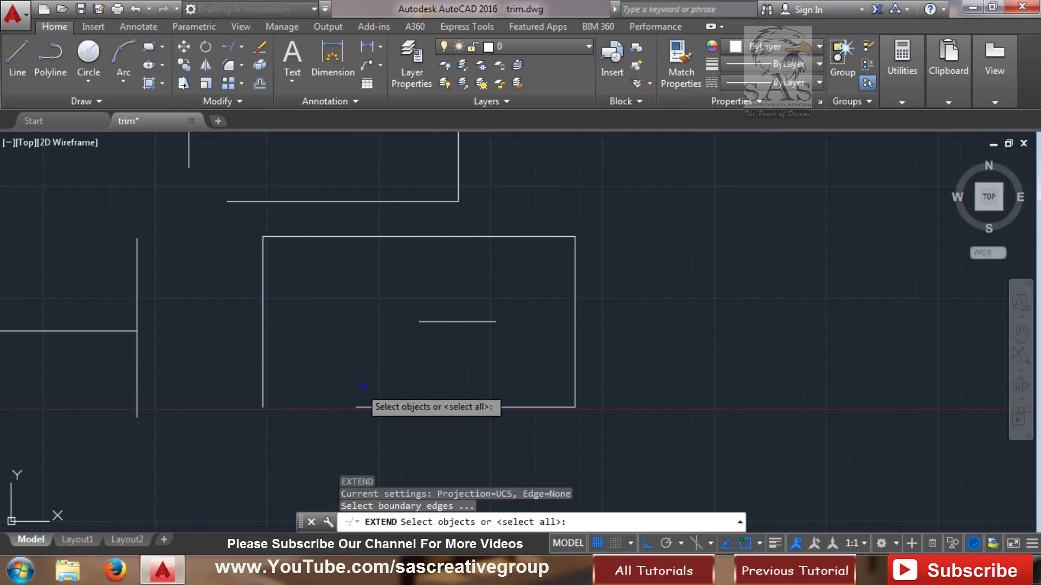
{"action": "left_click", "coordinate": [264, 394]}
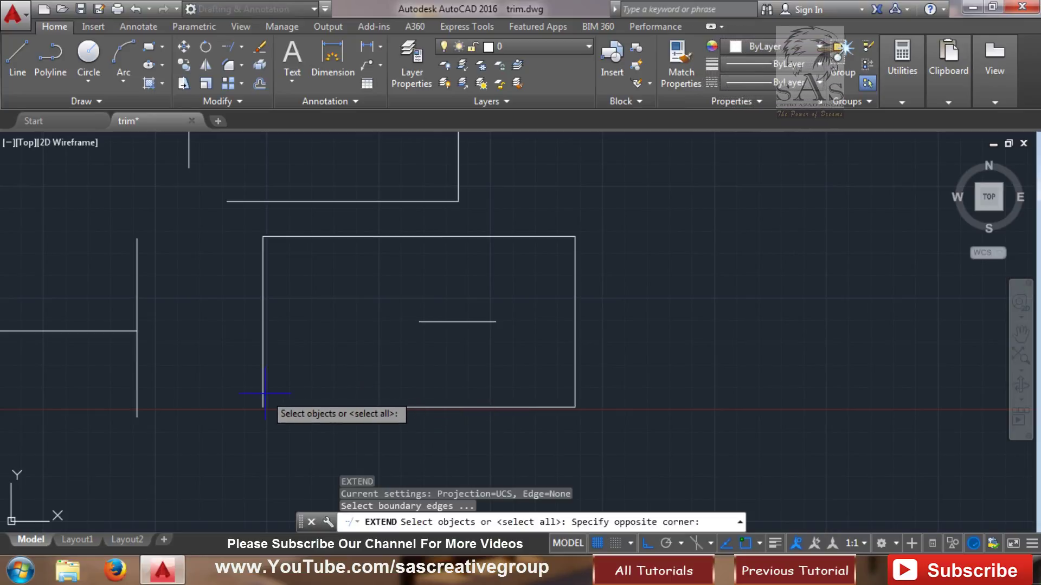
{"action": "left_click", "coordinate": [360, 372]}
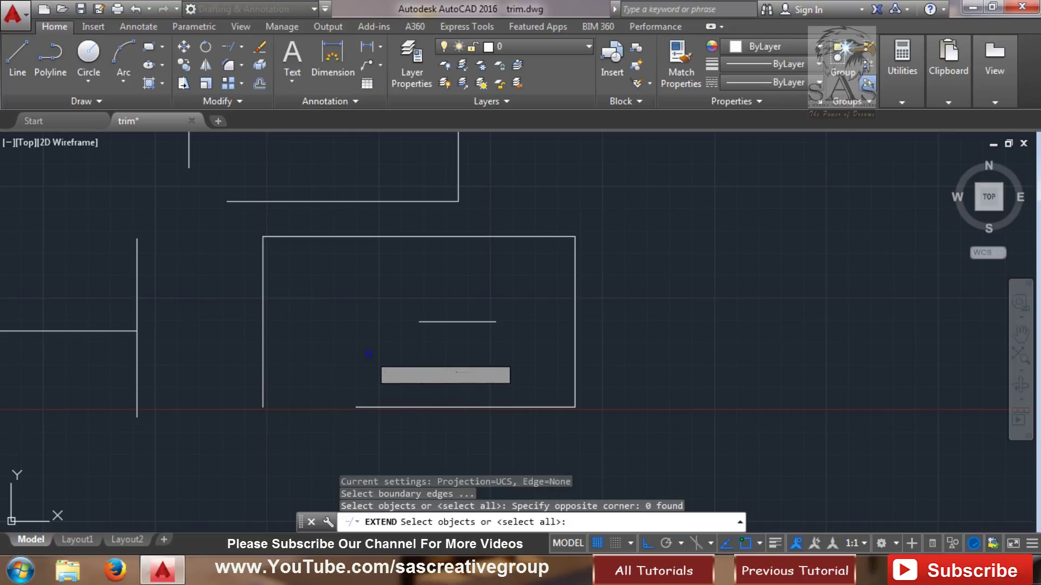
{"action": "key", "text": "Return"}
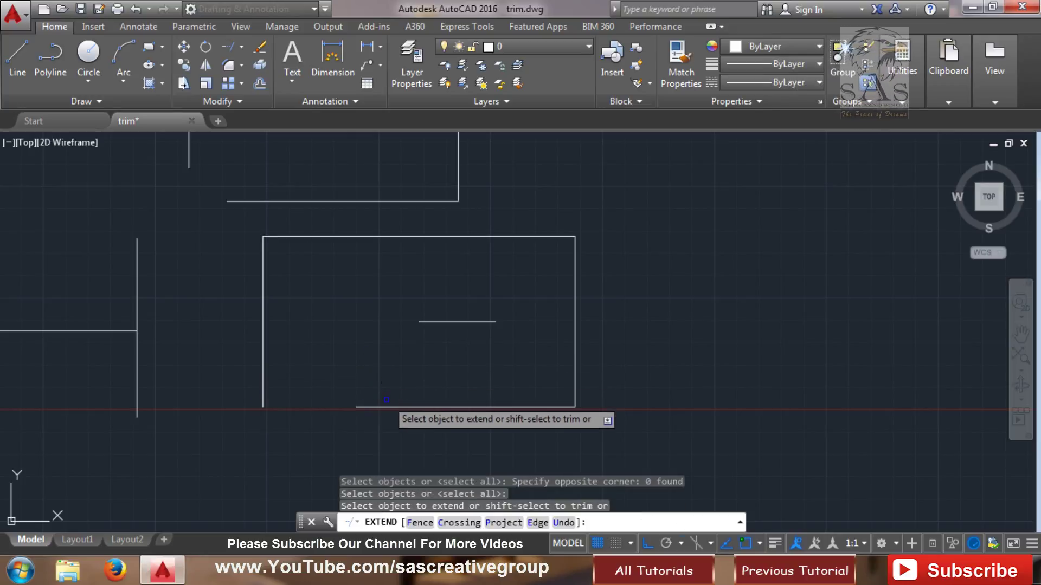
{"action": "left_click", "coordinate": [383, 407]}
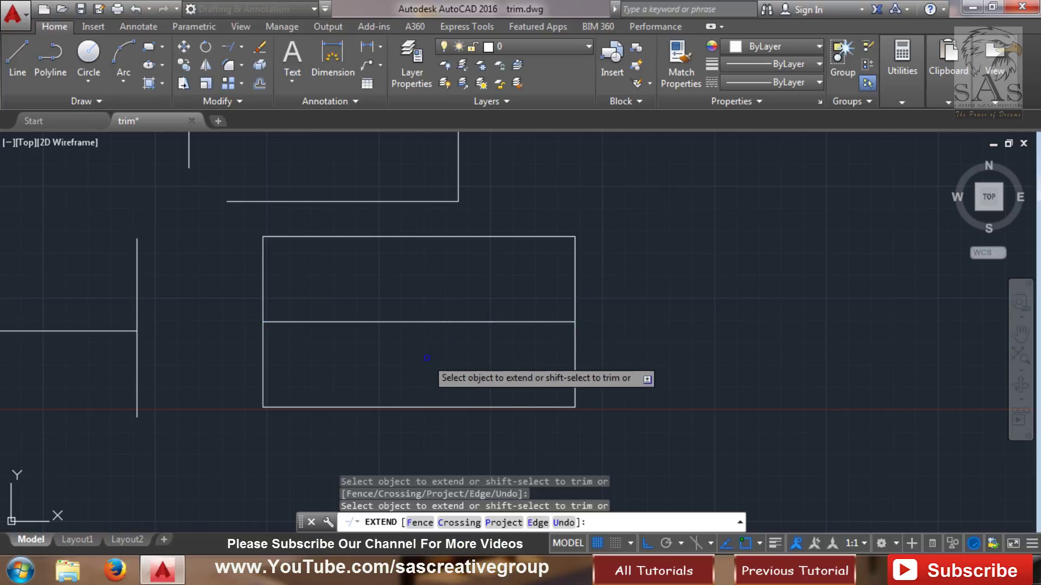
{"action": "middle_click_drag", "start_coordinate": [304, 215], "coordinate": [295, 342]}
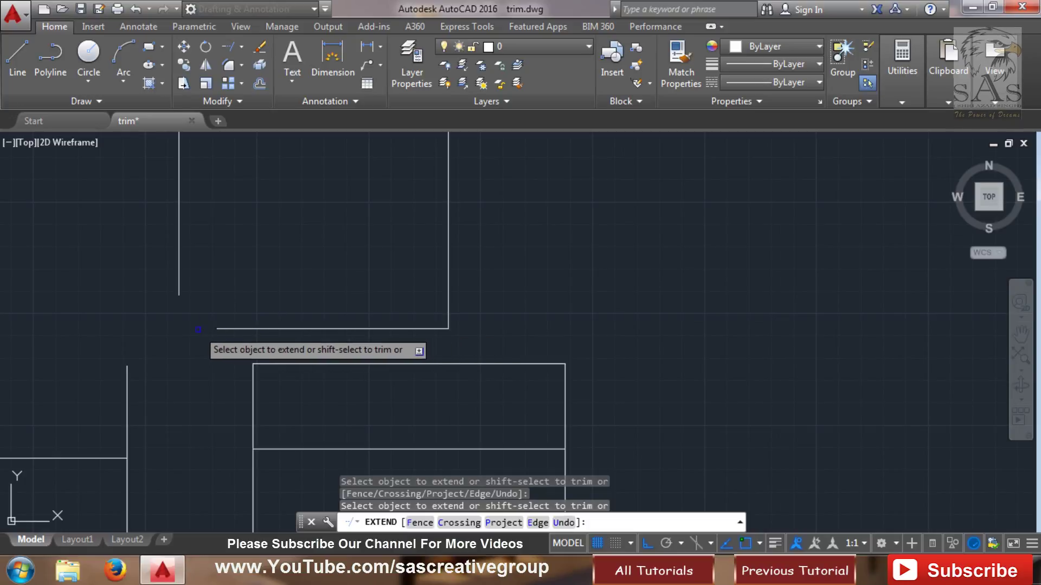
{"action": "scroll", "coordinate": [198, 329], "scroll_direction": "down", "scroll_amount": 2}
{"action": "scroll", "coordinate": [205, 339], "scroll_direction": "down", "scroll_amount": 2}
{"action": "middle_click_drag", "start_coordinate": [204, 339], "coordinate": [424, 362]}
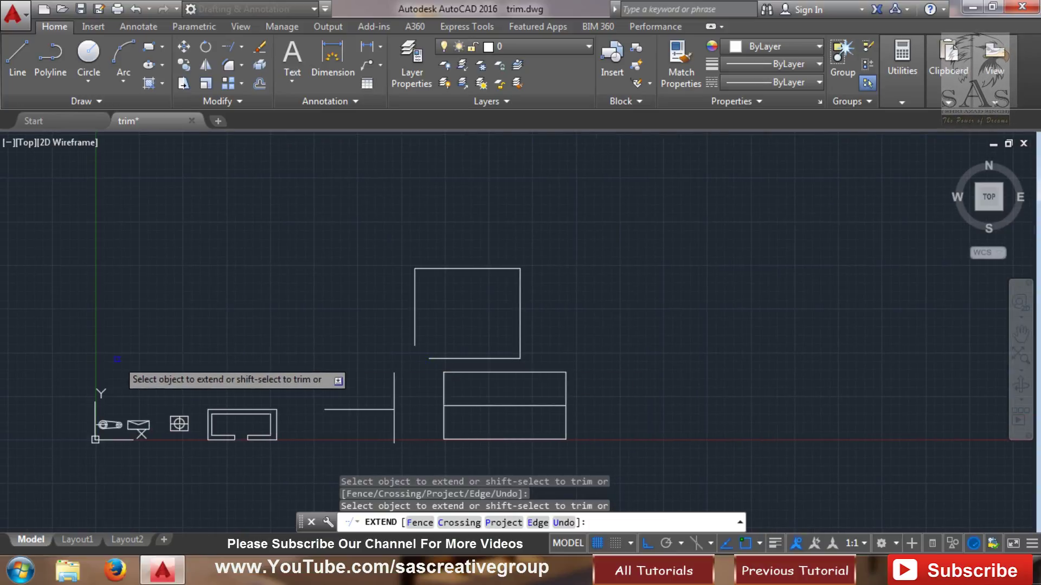
{"action": "scroll", "coordinate": [426, 366], "scroll_direction": "up", "scroll_amount": 4}
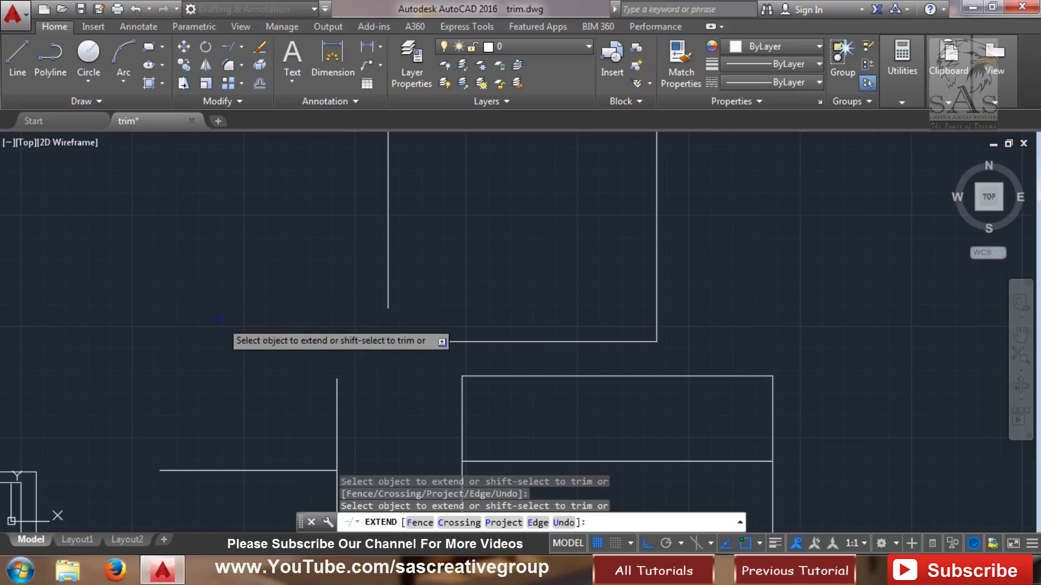
- Draw a rectangle to the left of the corner figure
{"action": "key", "text": "Escape"}
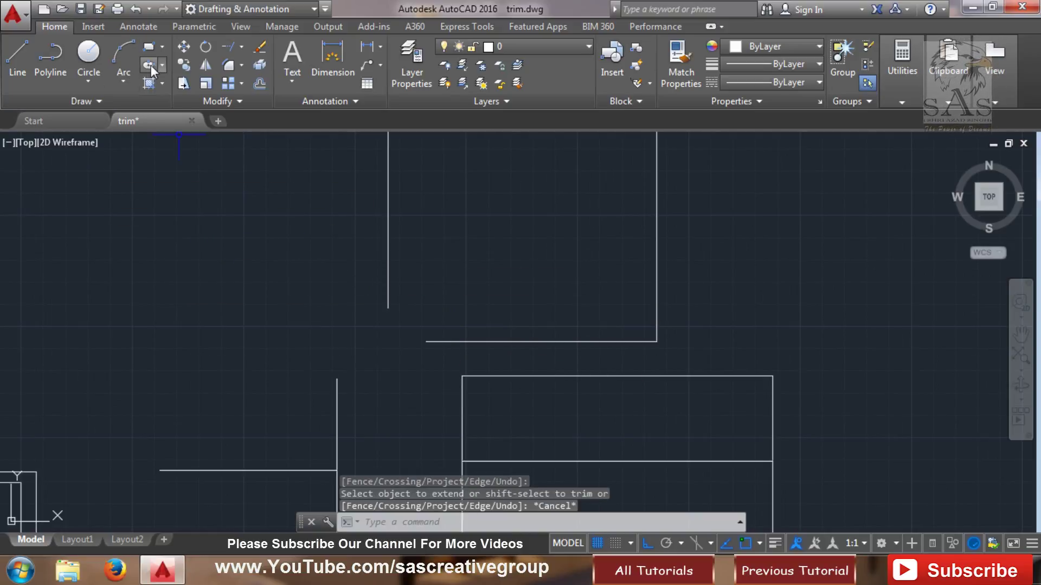
{"action": "left_click", "coordinate": [150, 49]}
{"action": "left_click", "coordinate": [15, 243]}
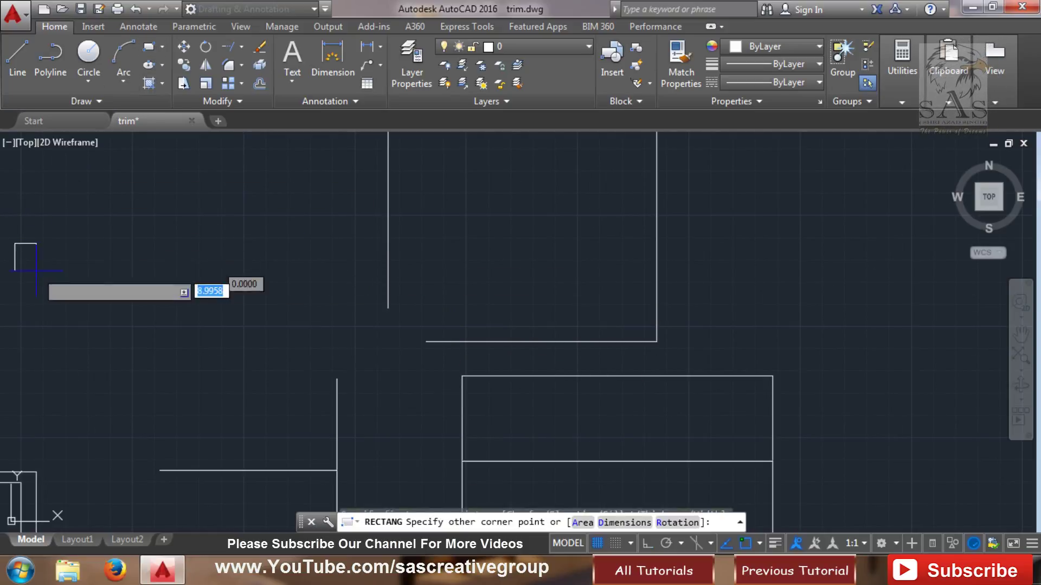
{"action": "left_click", "coordinate": [112, 363]}
{"action": "key", "text": "Escape"}
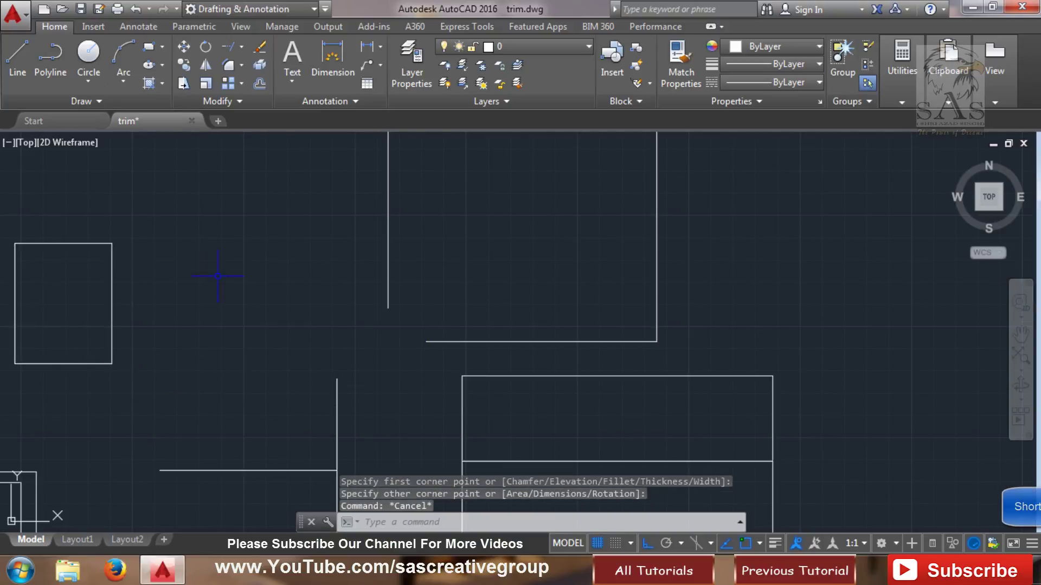
- Extend the long horizontal line left until it meets the new rectangle
{"action": "type", "text": "ex"}
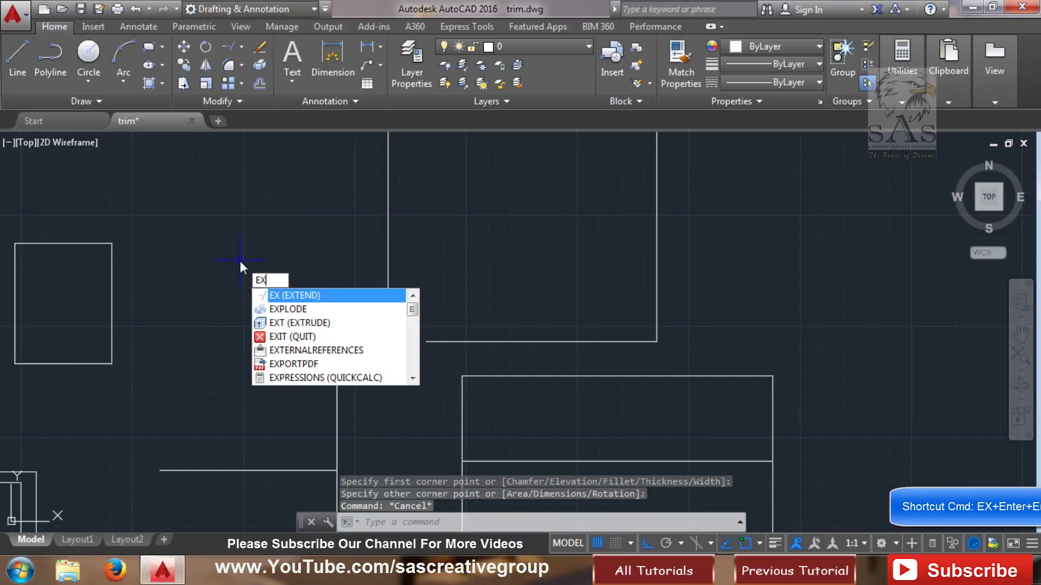
{"action": "key", "text": "Return"}
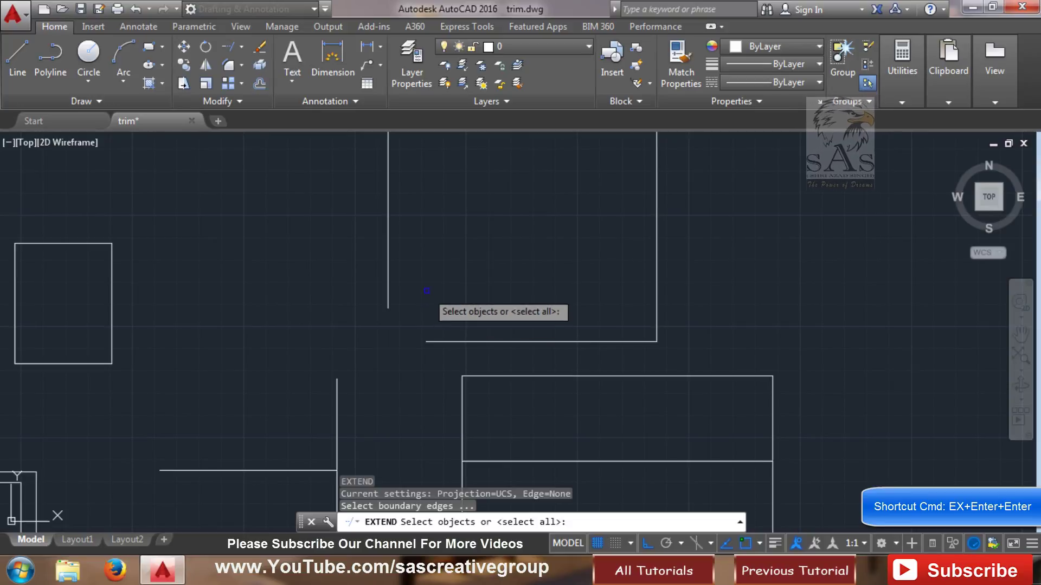
{"action": "key", "text": "Return"}
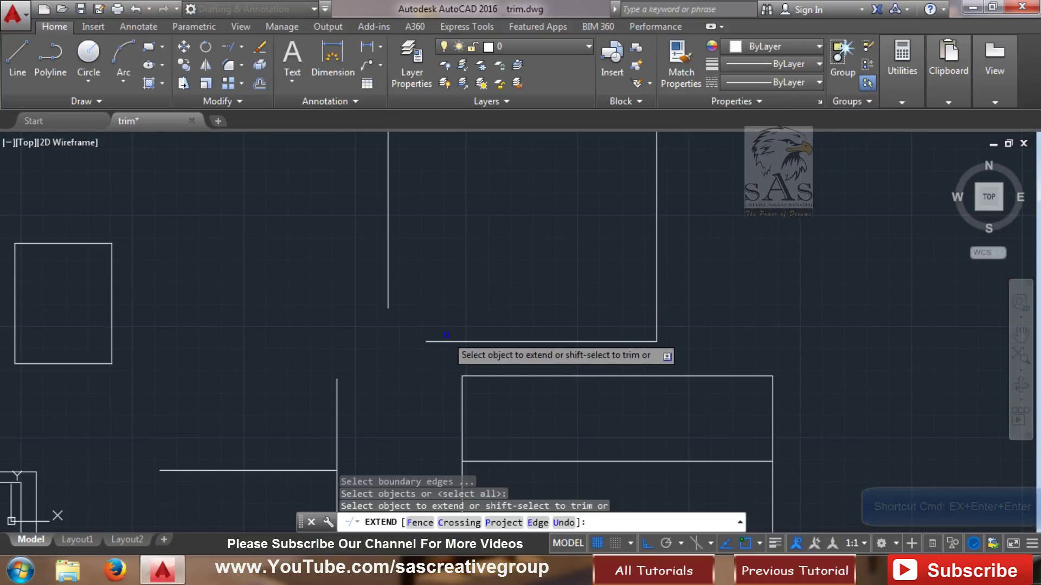
{"action": "left_click", "coordinate": [446, 341]}
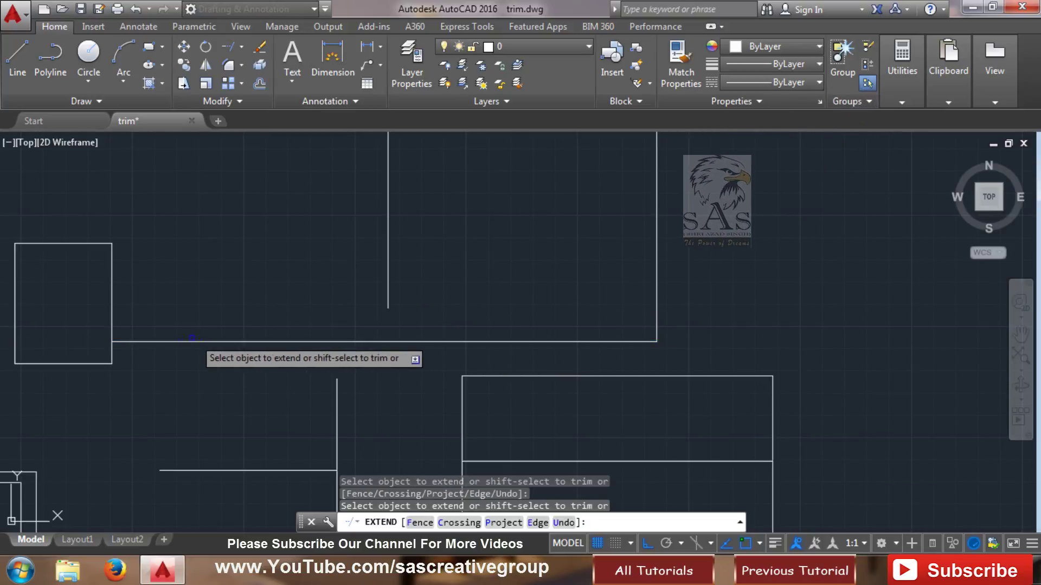
{"action": "key", "text": "Escape"}
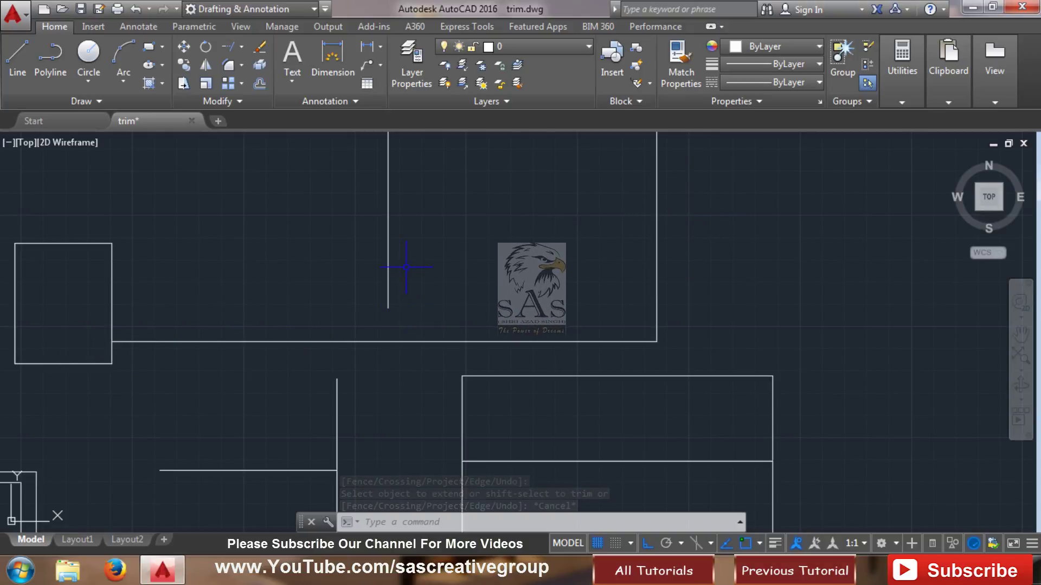
{"action": "scroll", "coordinate": [387, 325], "scroll_direction": "down", "scroll_amount": 6}
{"action": "scroll", "coordinate": [379, 371], "scroll_direction": "up", "scroll_amount": 4}
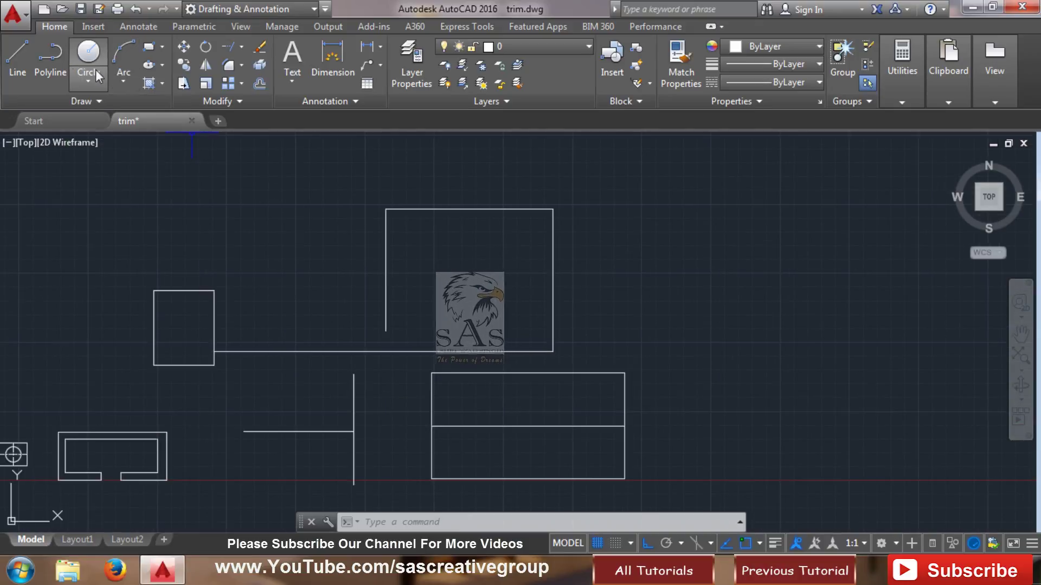
- Draw a small rectangle below the corner figure
{"action": "left_click", "coordinate": [149, 47]}
{"action": "scroll", "coordinate": [297, 290], "scroll_direction": "up", "scroll_amount": 2}
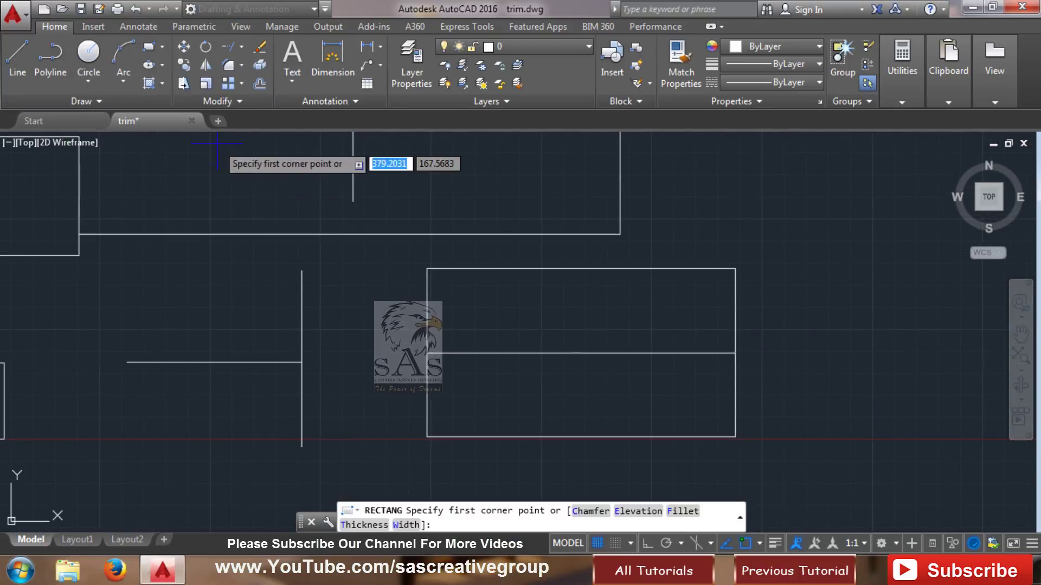
{"action": "scroll", "coordinate": [326, 412], "scroll_direction": "down", "scroll_amount": 3}
{"action": "left_click", "coordinate": [304, 445]}
{"action": "left_click", "coordinate": [383, 464]}
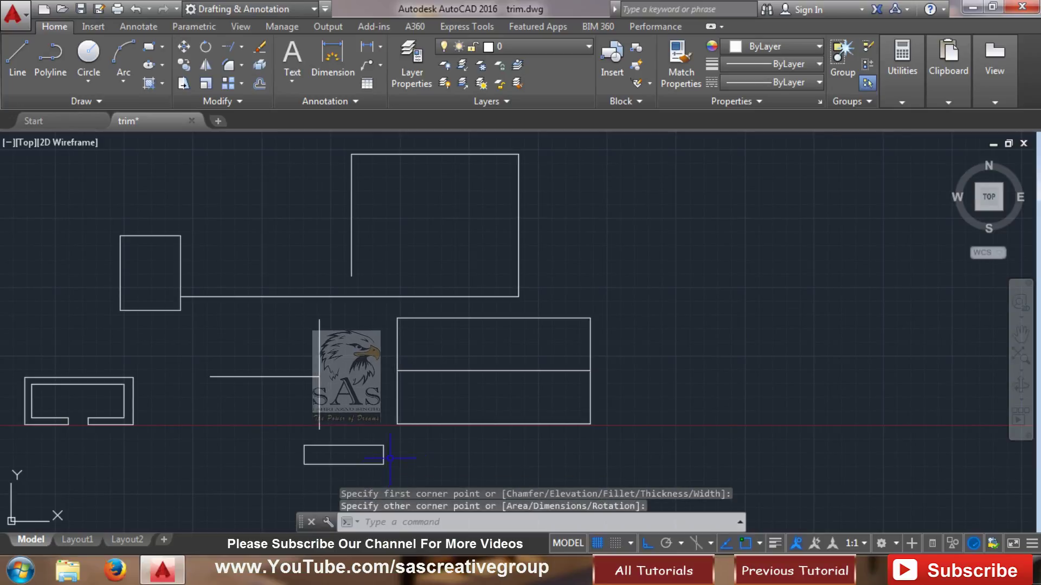
{"action": "key", "text": "Escape"}
{"action": "key", "text": "Escape"}
- Extend the vertical line down until it touches the small rectangle
{"action": "type", "text": "e"}
{"action": "key", "text": "Return"}
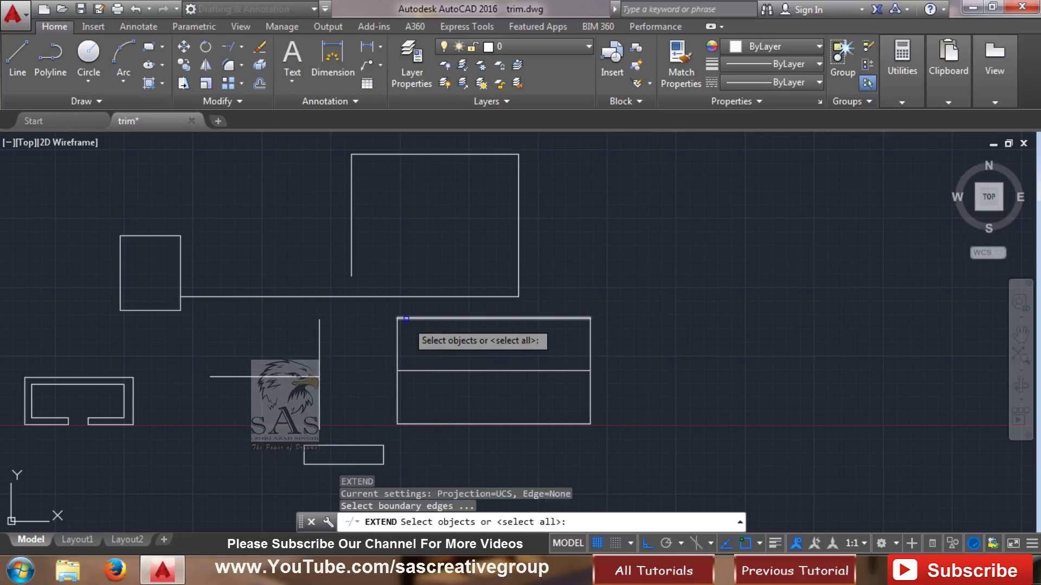
{"action": "key", "text": "Return"}
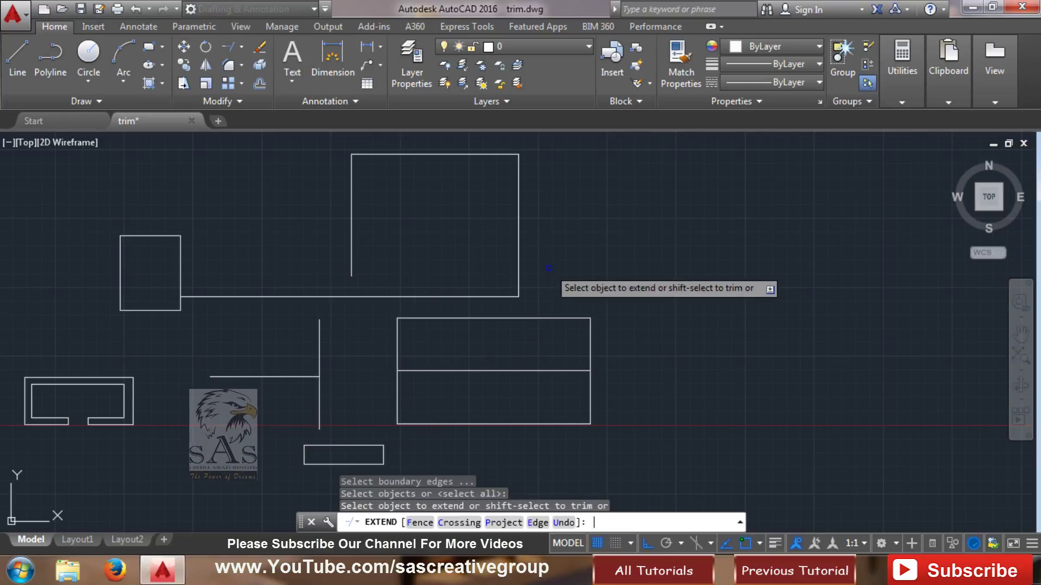
{"action": "left_click", "coordinate": [352, 258]}
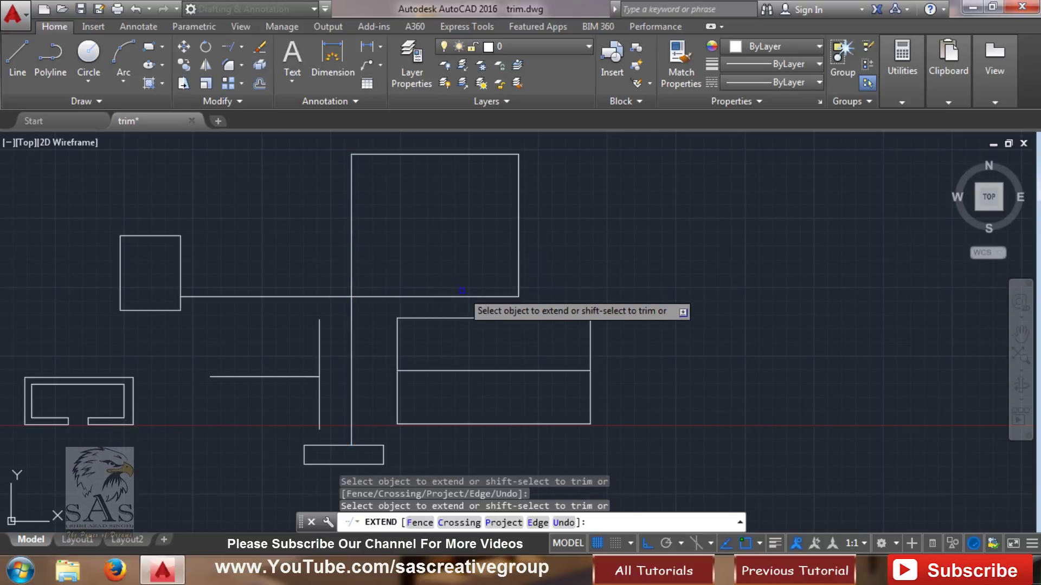
{"action": "key", "text": "Escape"}
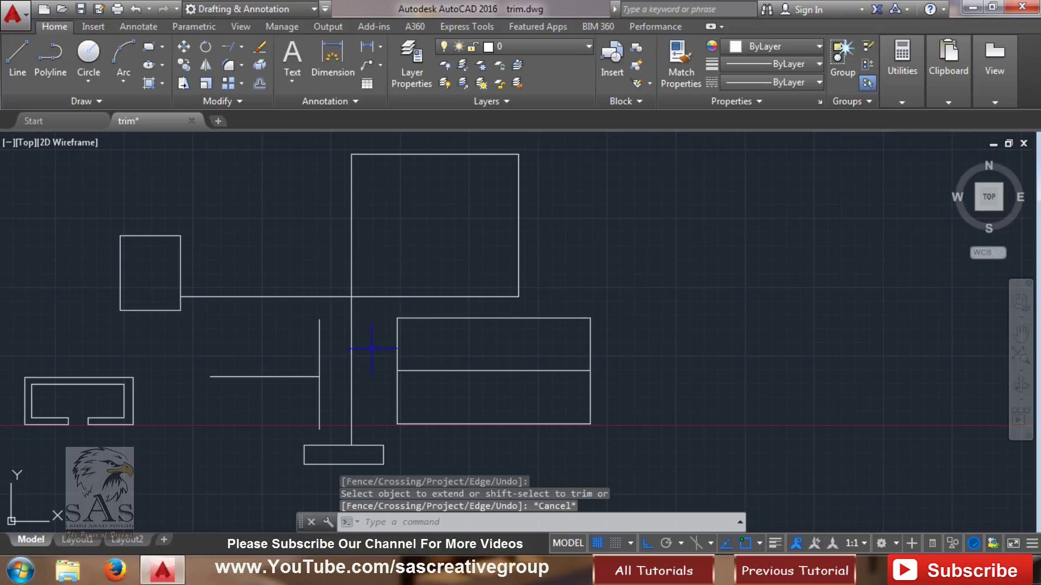
- Shift-pick during Extend to trim the line linking the small rectangle and large square
{"action": "type", "text": "EX"}
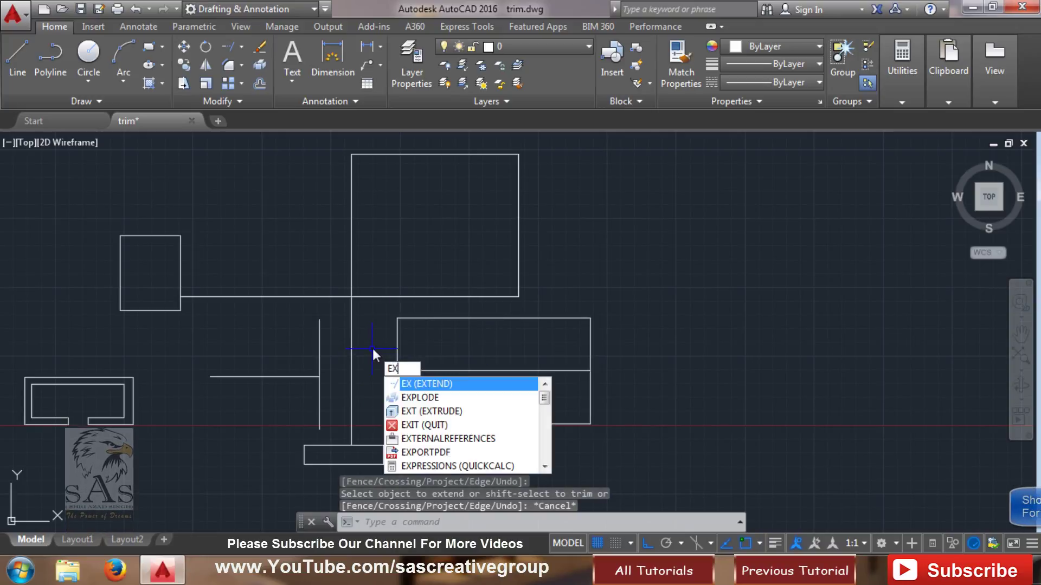
{"action": "key", "text": "Return"}
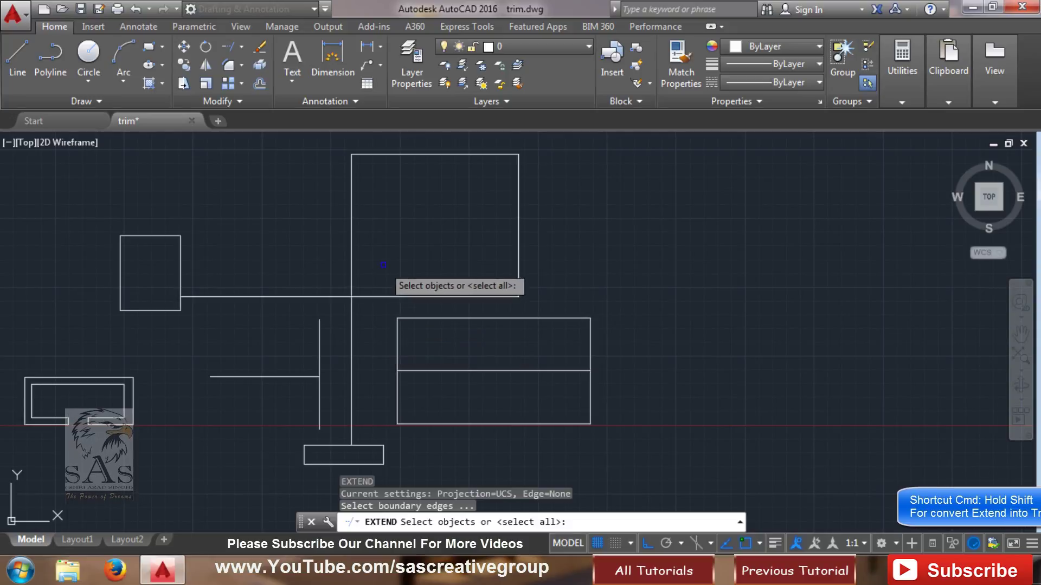
{"action": "key", "text": "Return"}
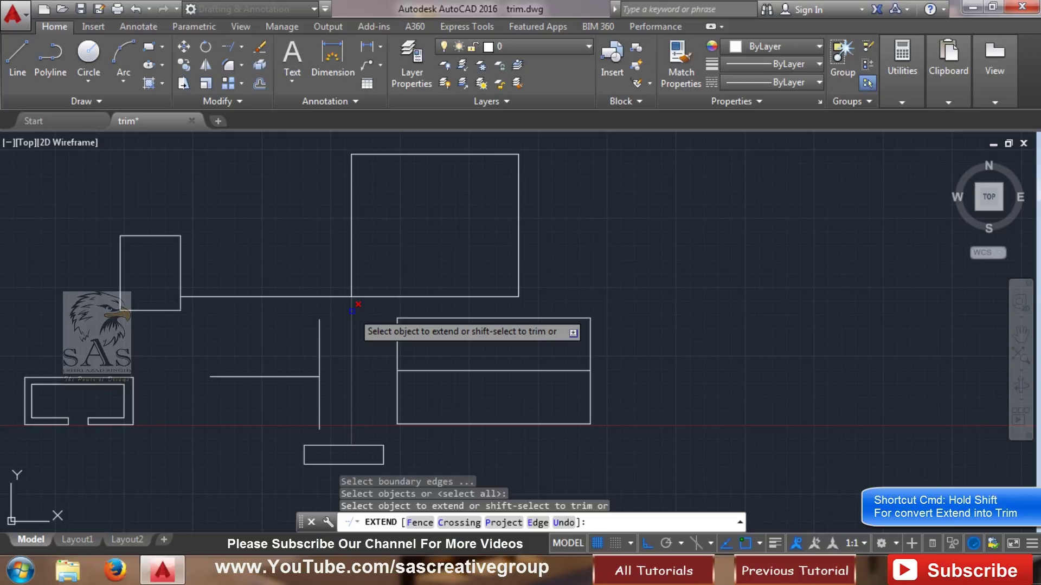
{"action": "left_click", "coordinate": [352, 309]}
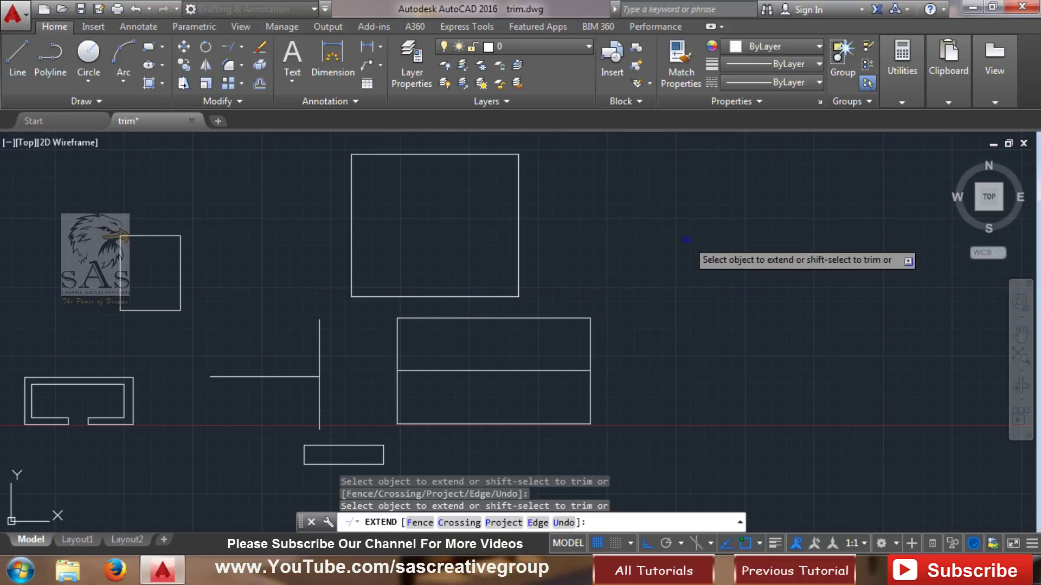
- Extend the short inner line to the right-hand rectangle's right edge, then end Extend
{"action": "scroll", "coordinate": [650, 271], "scroll_direction": "down", "scroll_amount": 3}
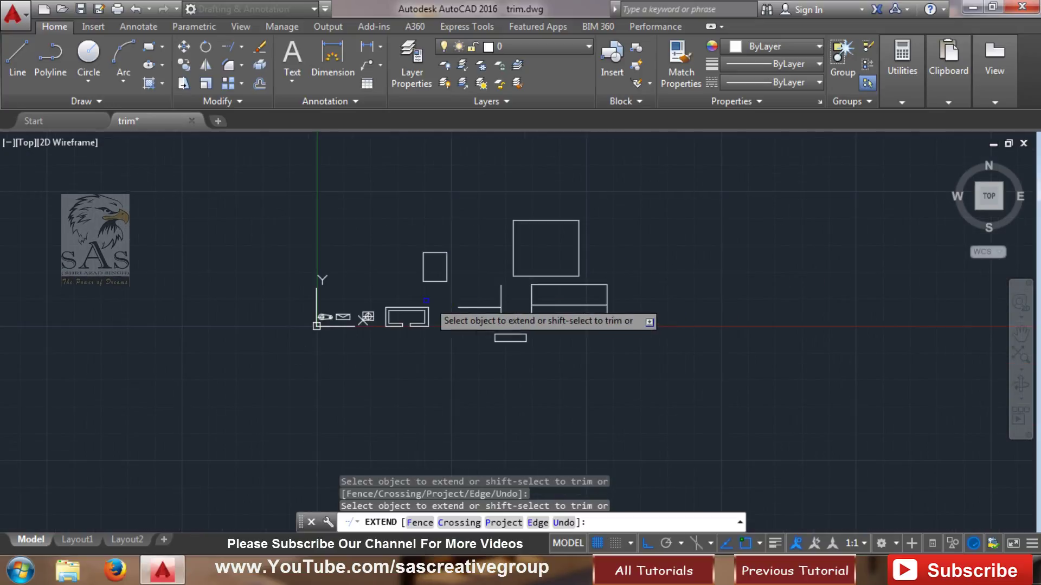
{"action": "scroll", "coordinate": [388, 304], "scroll_direction": "up", "scroll_amount": 3}
{"action": "middle_click_drag", "start_coordinate": [718, 288], "coordinate": [721, 335]}
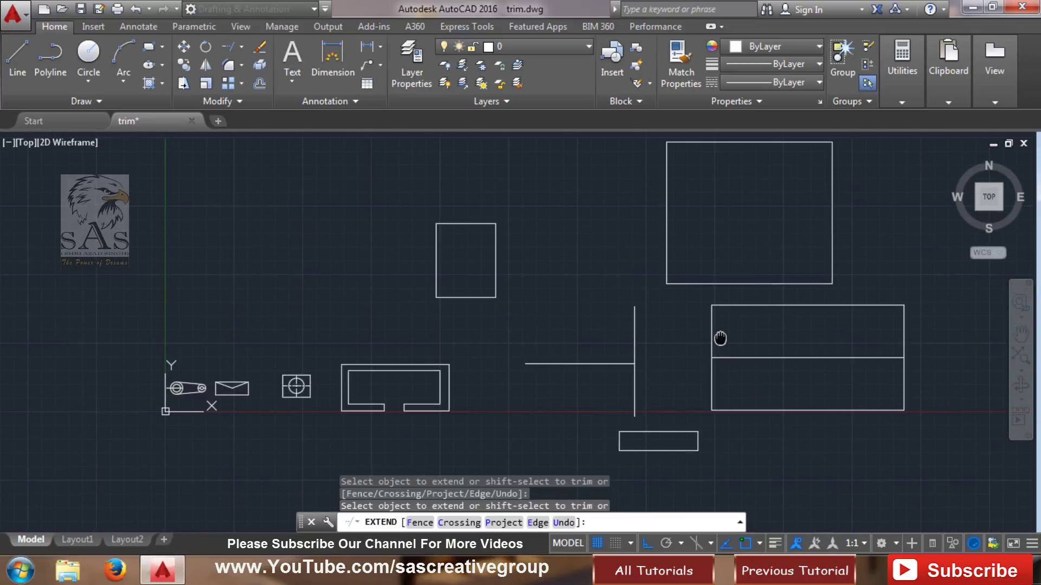
{"action": "left_click", "coordinate": [724, 358]}
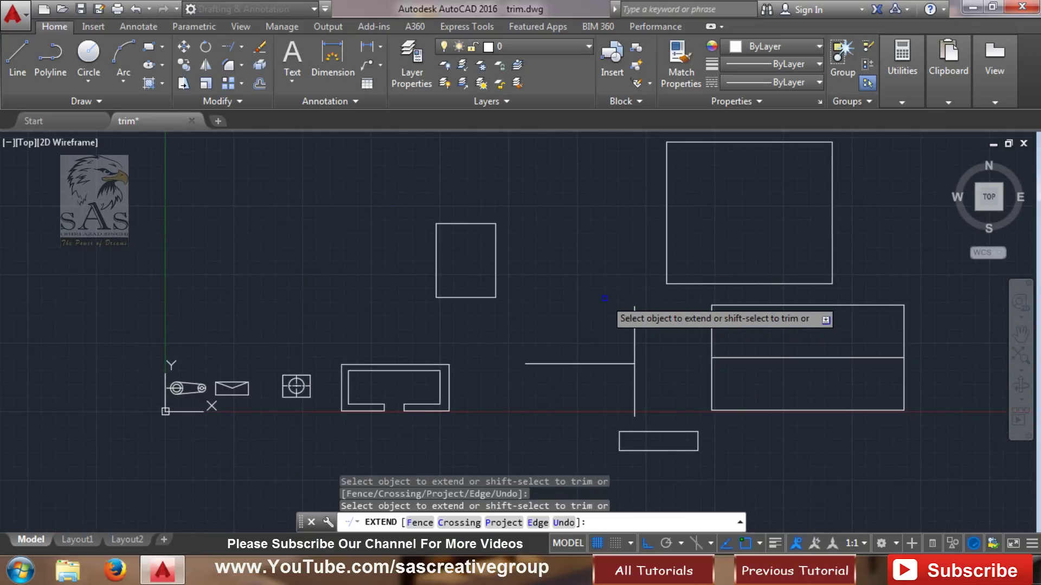
{"action": "key", "text": "Escape"}
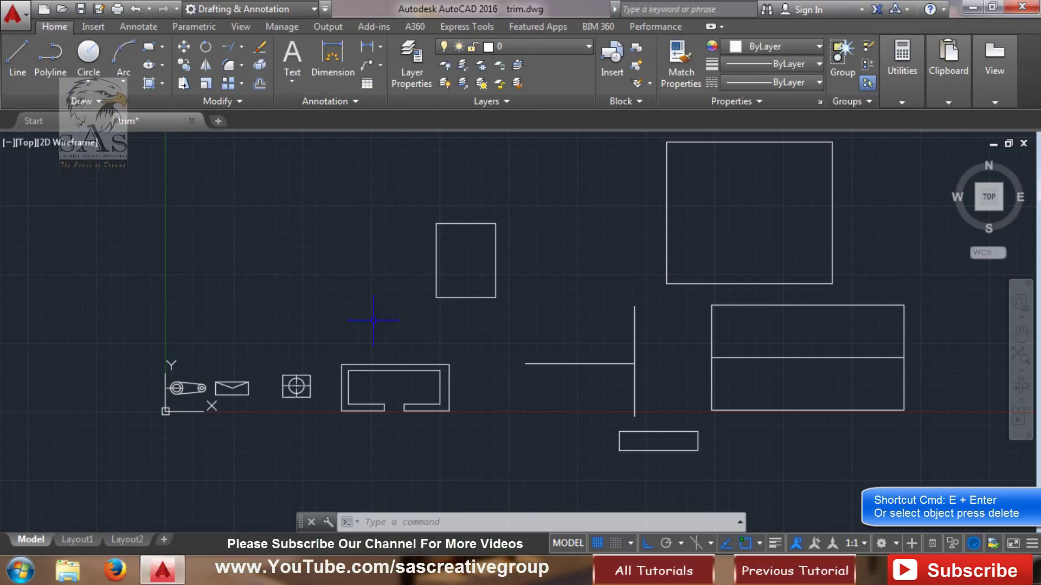
- Erase the stray short line inside the small pulley
{"action": "scroll", "coordinate": [316, 402], "scroll_direction": "up", "scroll_amount": 3}
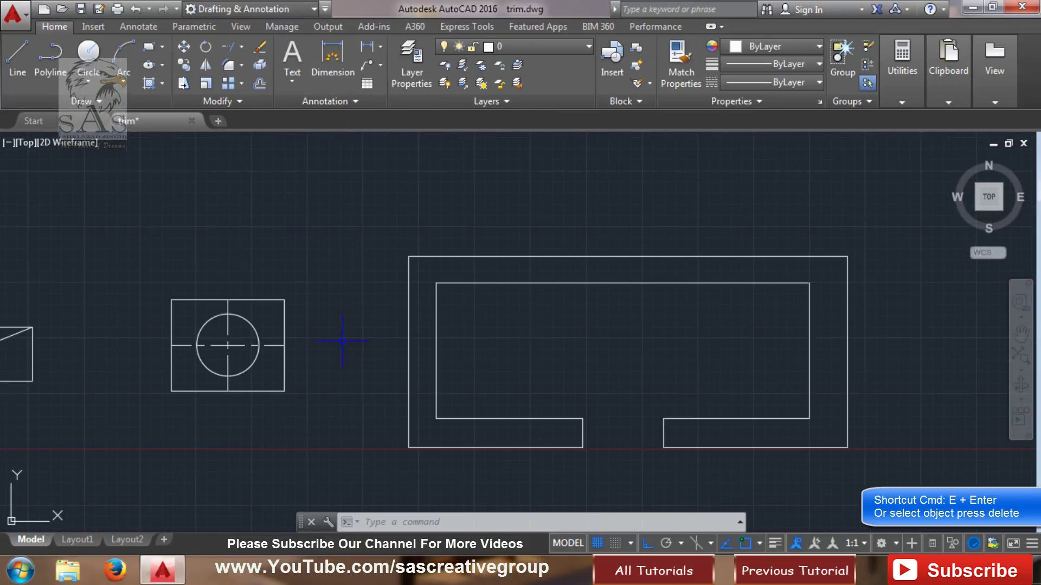
{"action": "scroll", "coordinate": [325, 325], "scroll_direction": "down", "scroll_amount": 5}
{"action": "scroll", "coordinate": [324, 324], "scroll_direction": "up", "scroll_amount": 3}
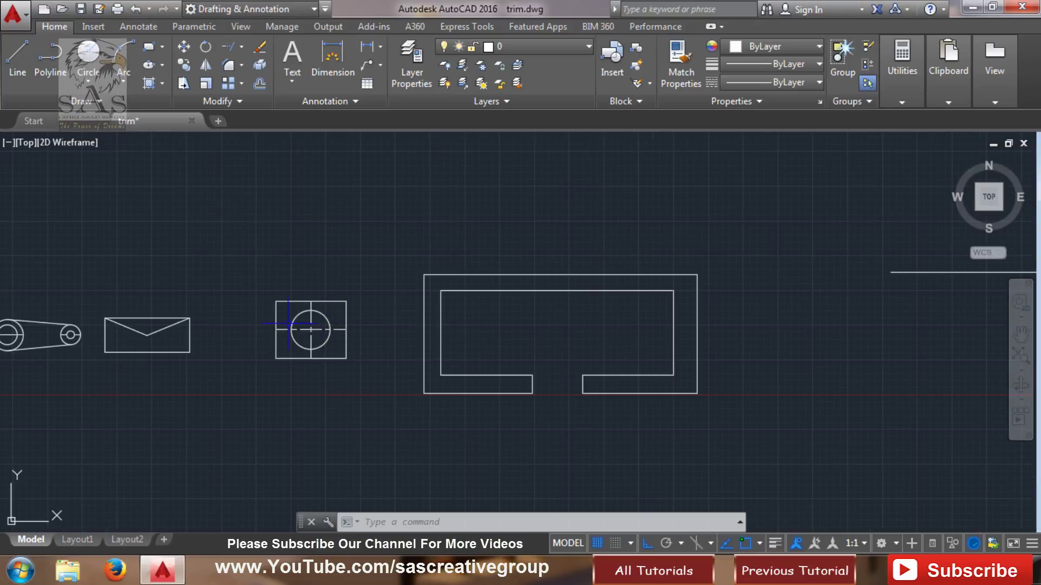
{"action": "scroll", "coordinate": [61, 346], "scroll_direction": "up", "scroll_amount": 4}
{"action": "scroll", "coordinate": [59, 342], "scroll_direction": "up", "scroll_amount": 2}
{"action": "scroll", "coordinate": [93, 306], "scroll_direction": "up", "scroll_amount": 2}
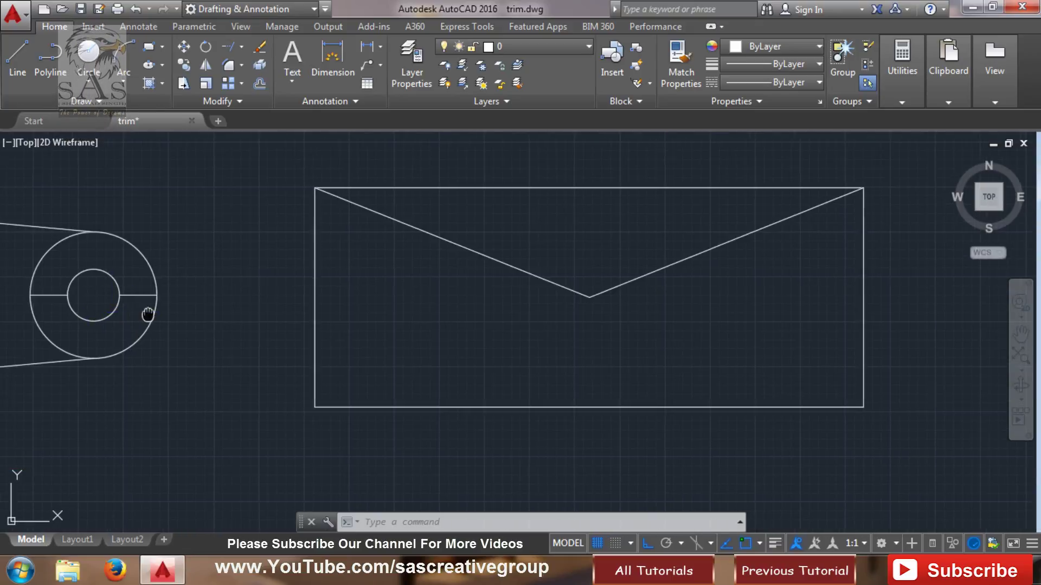
{"action": "middle_click_drag", "start_coordinate": [174, 320], "coordinate": [488, 334]}
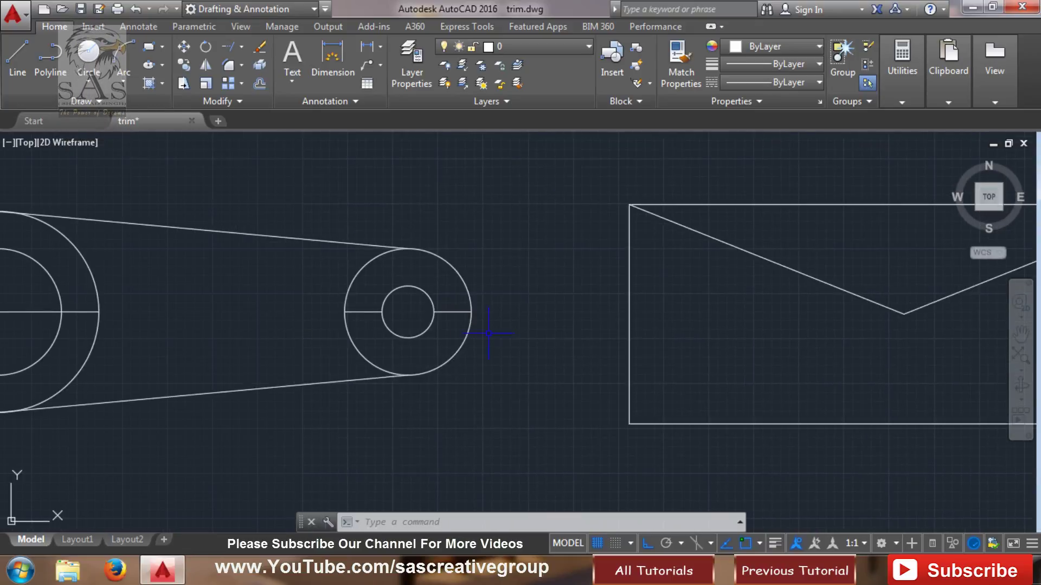
{"action": "left_click", "coordinate": [452, 312]}
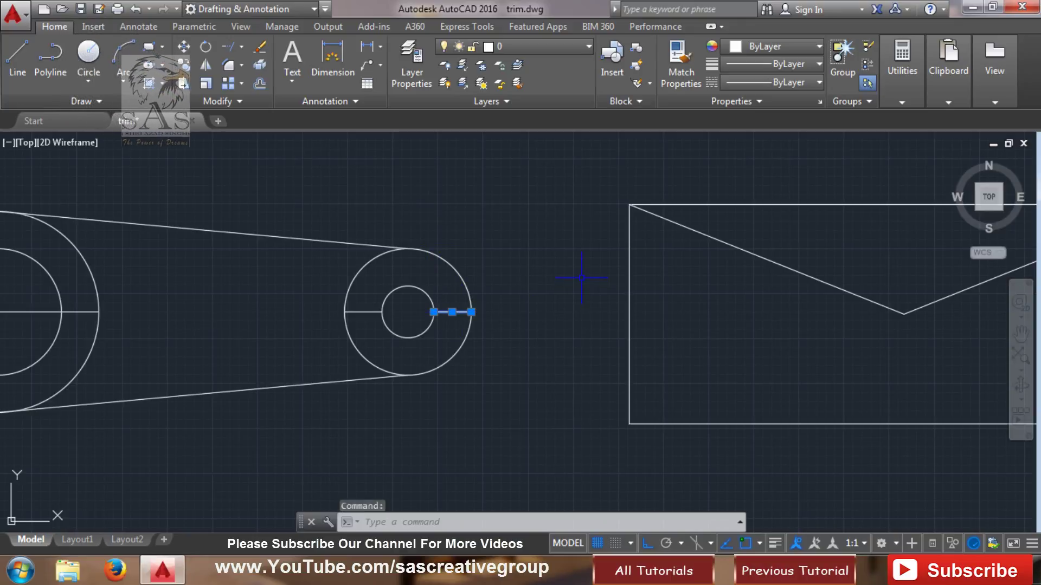
{"action": "type", "text": "E"}
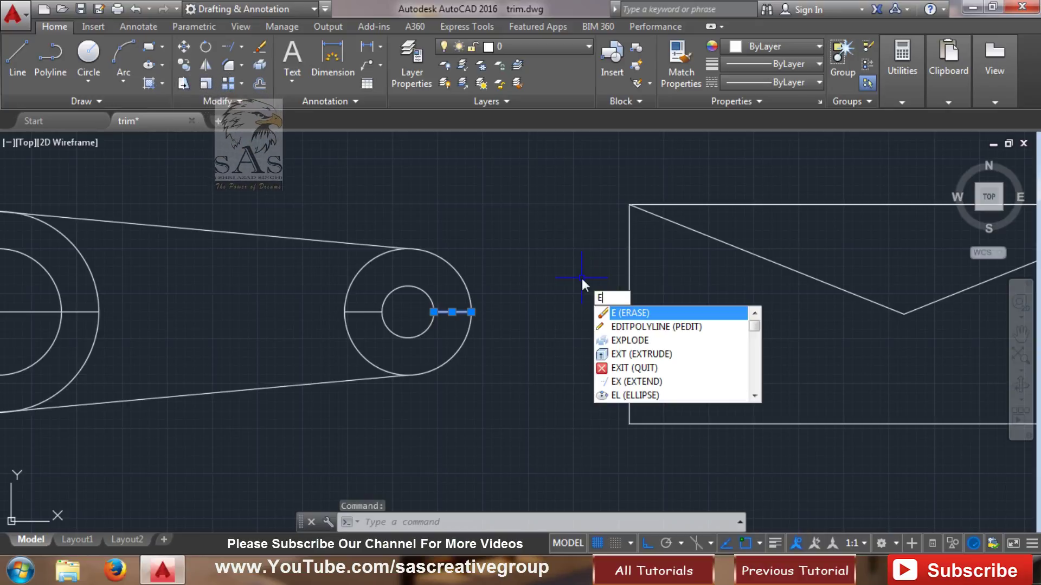
{"action": "key", "text": "Return"}
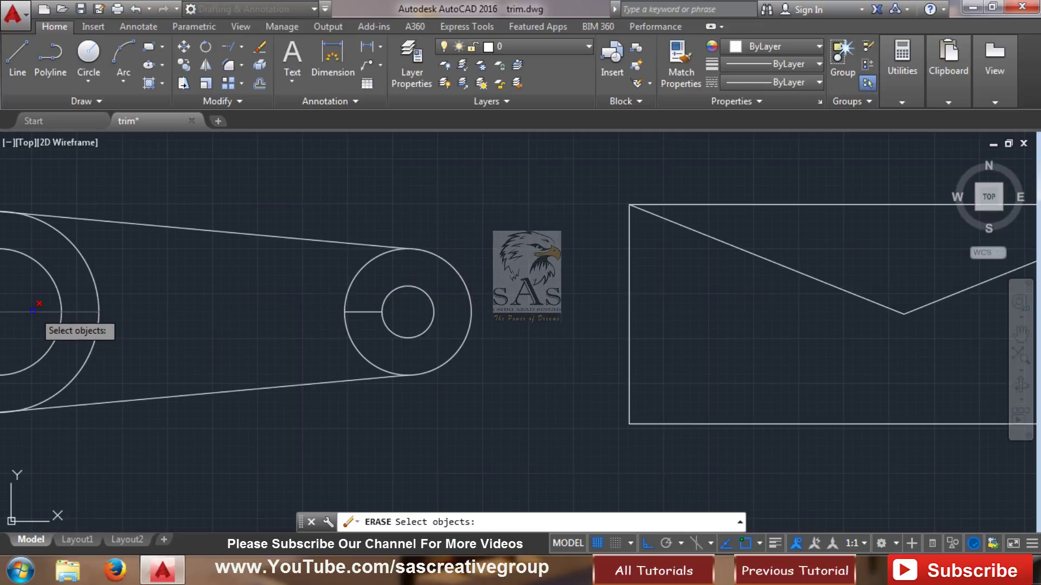
- Erase the centre line crossing the large pulley's circles
{"action": "middle_click_drag", "start_coordinate": [116, 298], "coordinate": [372, 338]}
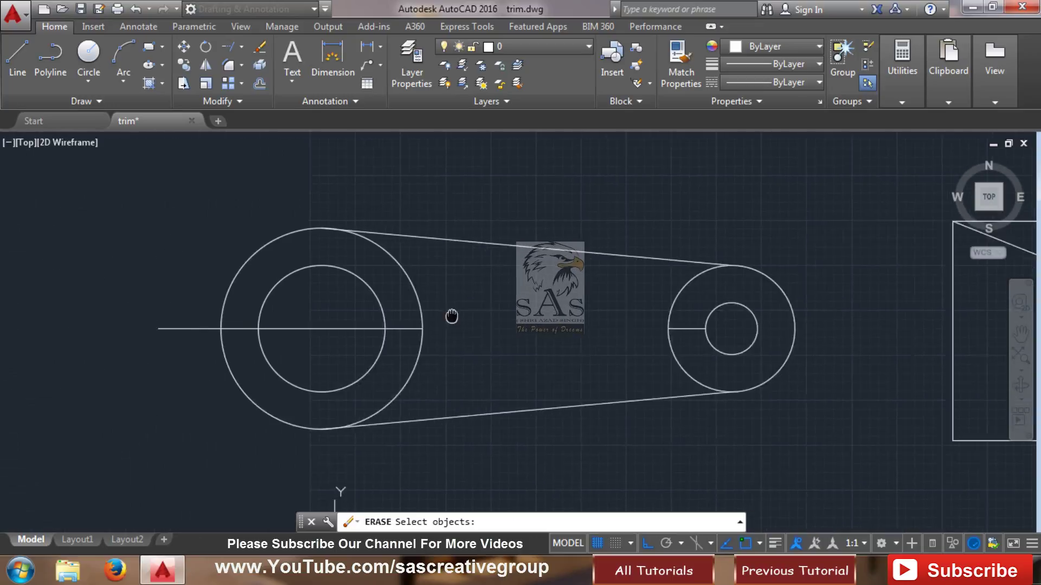
{"action": "left_click", "coordinate": [373, 329]}
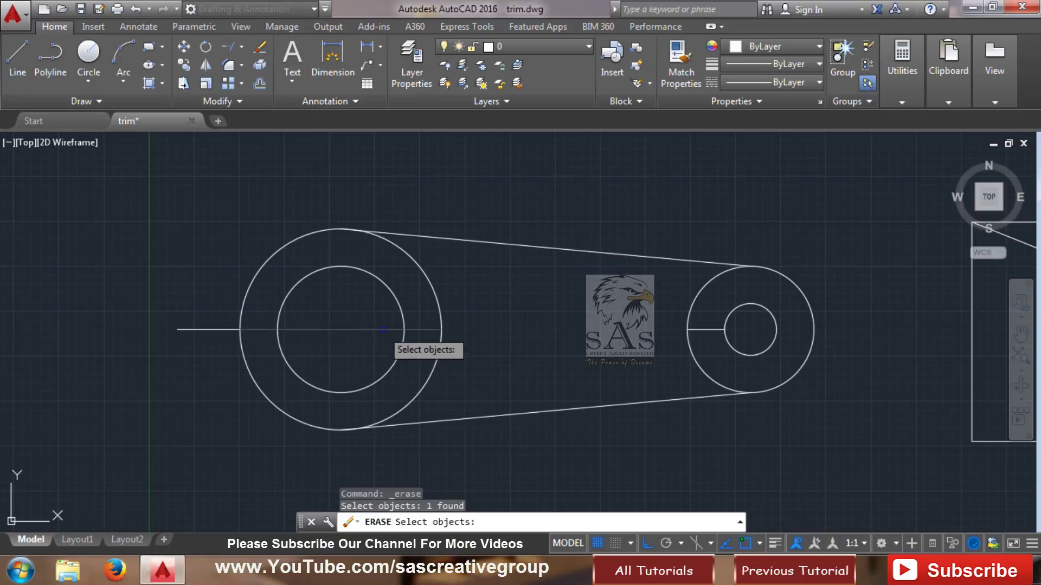
{"action": "left_click", "coordinate": [374, 329]}
{"action": "key", "text": "Return"}
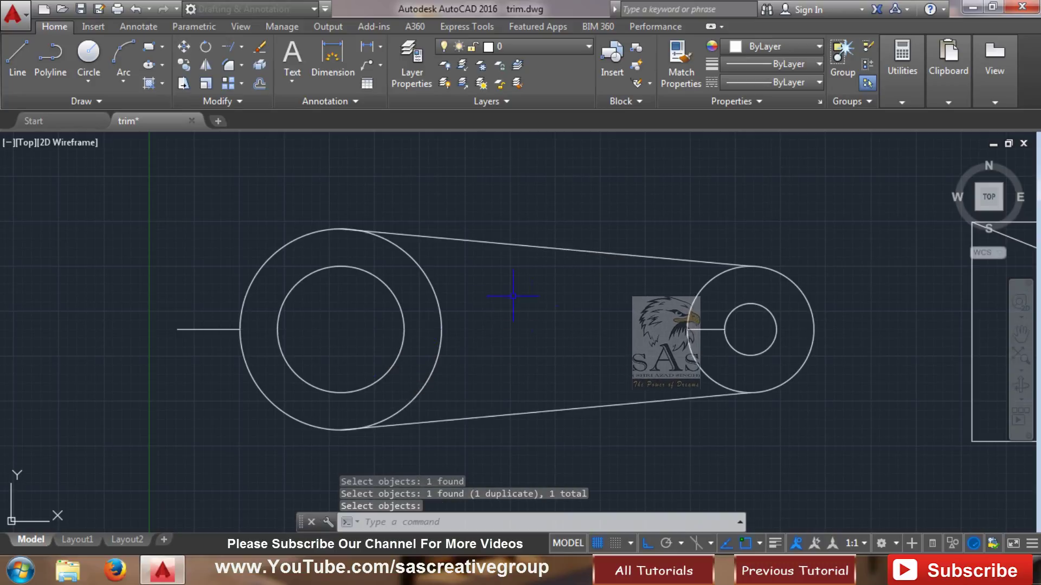
{"action": "scroll", "coordinate": [599, 283], "scroll_direction": "down", "scroll_amount": 1}
{"action": "scroll", "coordinate": [558, 222], "scroll_direction": "down", "scroll_amount": 2}
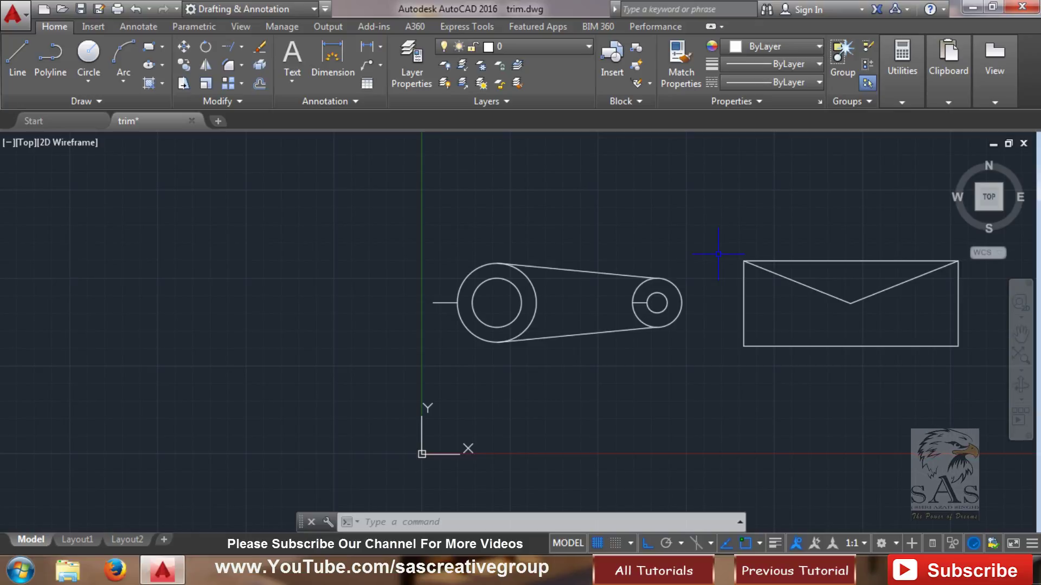
- Pan to the envelope and circle-in-square figures and start the Explode tool
{"action": "middle_click_drag", "start_coordinate": [694, 255], "coordinate": [250, 290]}
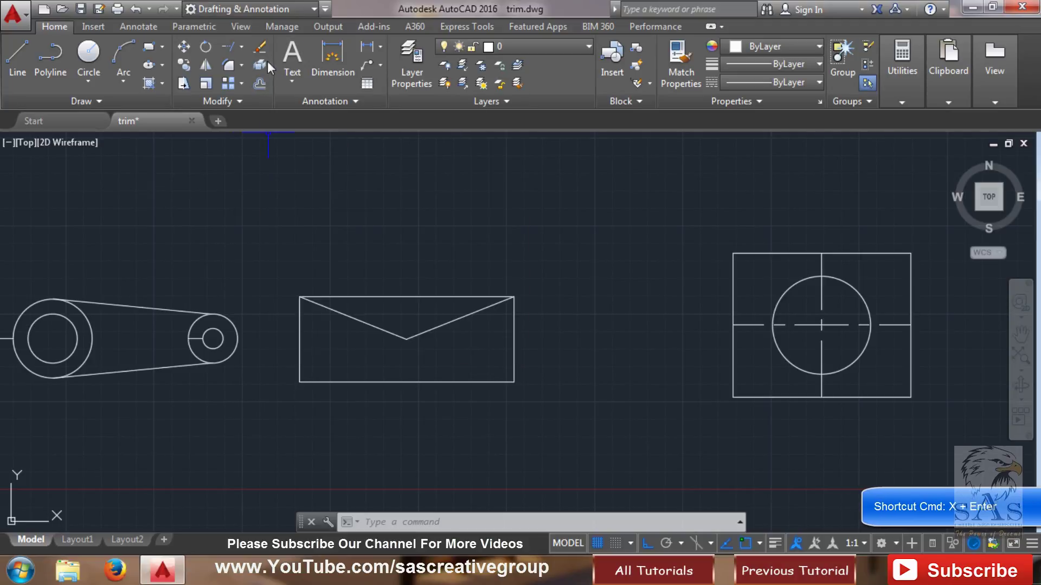
{"action": "left_click", "coordinate": [262, 64]}
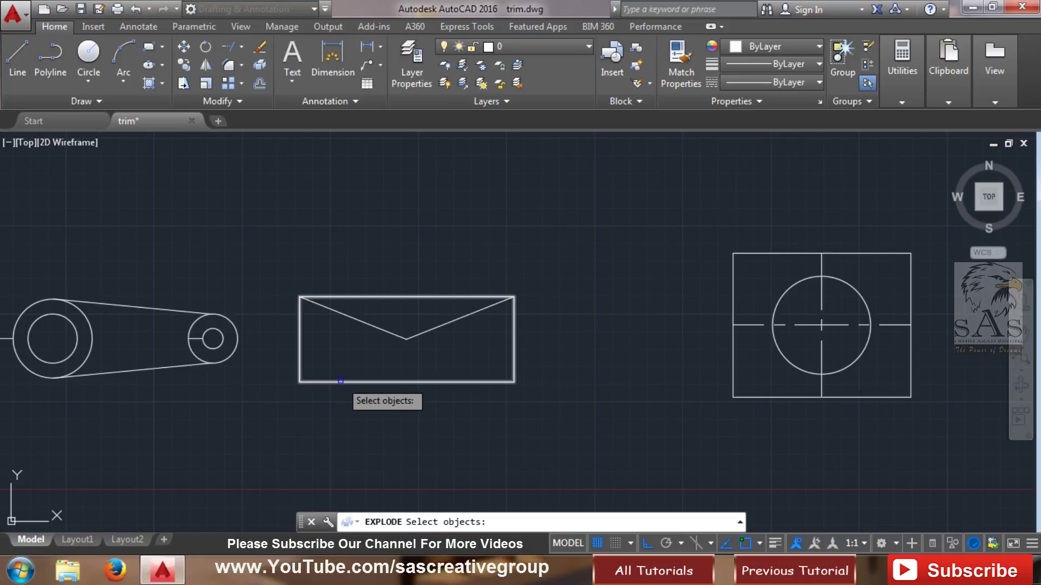
- Explode the envelope's rectangle into four lines and confirm each edge selects separately
{"action": "left_click", "coordinate": [513, 362]}
{"action": "key", "text": "Return"}
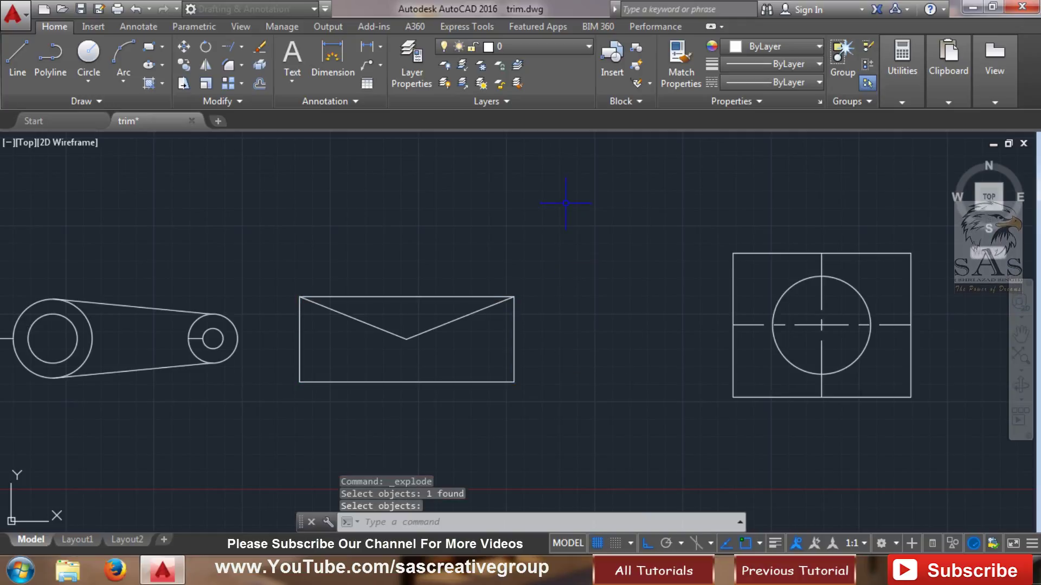
{"action": "left_click", "coordinate": [514, 353]}
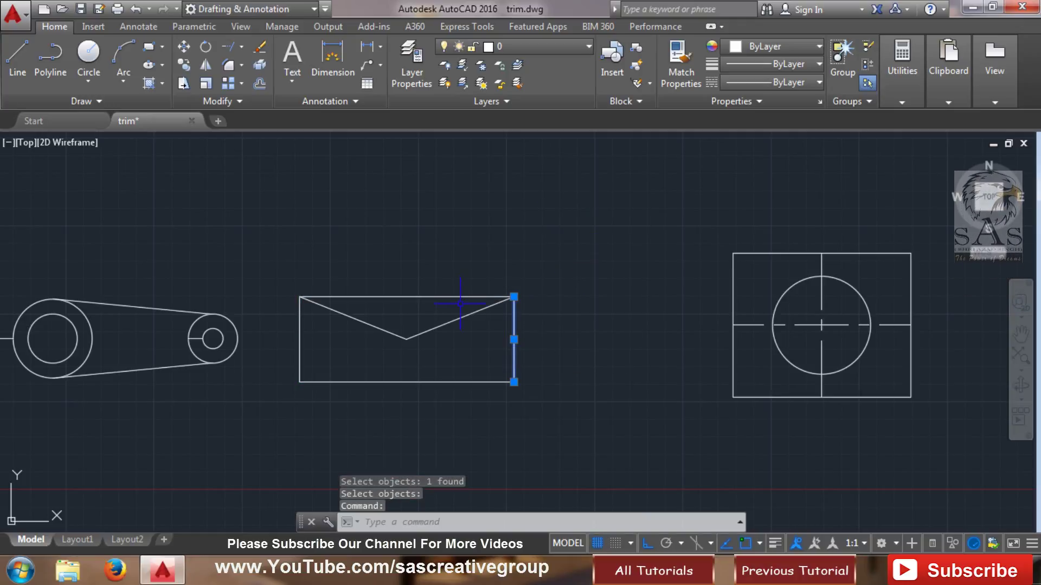
{"action": "left_click", "coordinate": [442, 296]}
{"action": "left_click", "coordinate": [299, 339]}
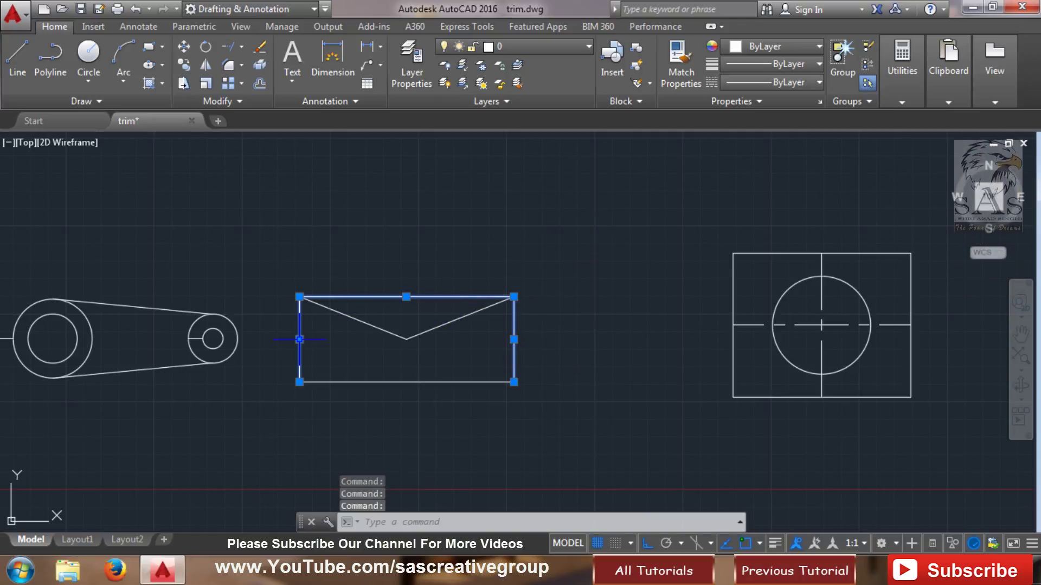
{"action": "left_click", "coordinate": [351, 380]}
{"action": "key", "text": "Escape"}
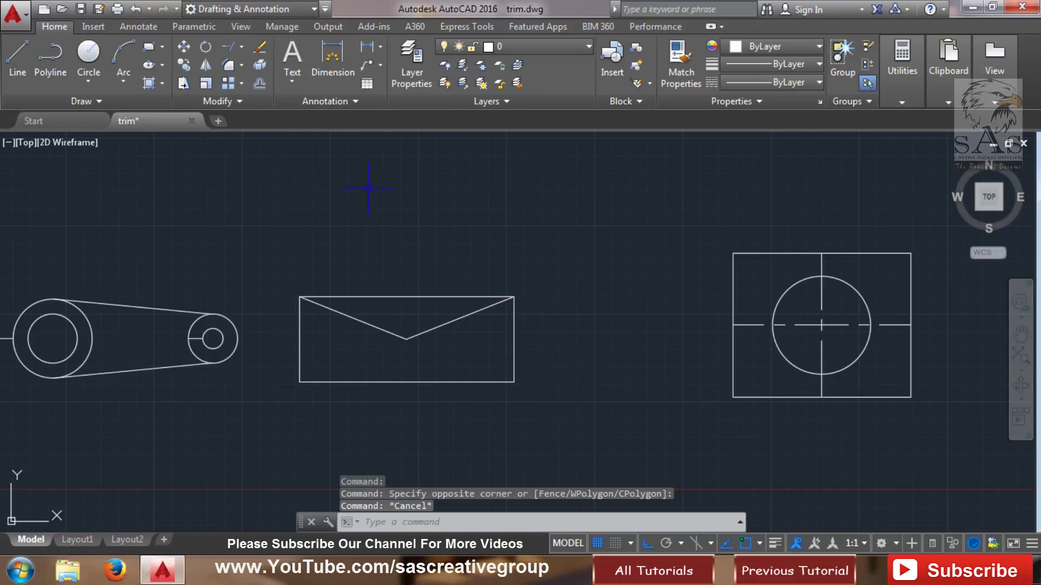
- Explode the square around the circle with X, then select its top edge to confirm it's a separate line
{"action": "type", "text": "x"}
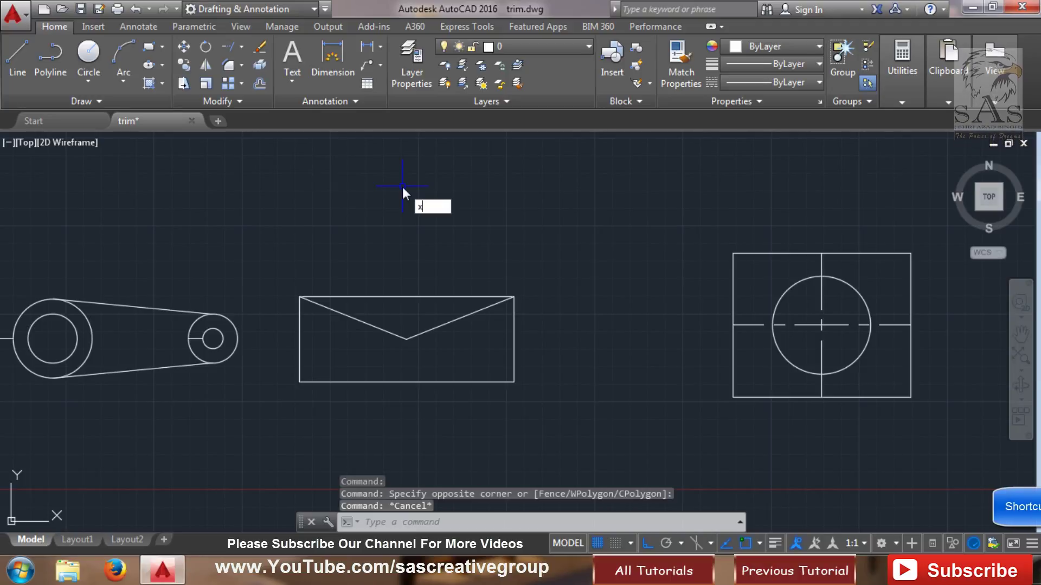
{"action": "key", "text": "Return"}
{"action": "left_click", "coordinate": [771, 247]}
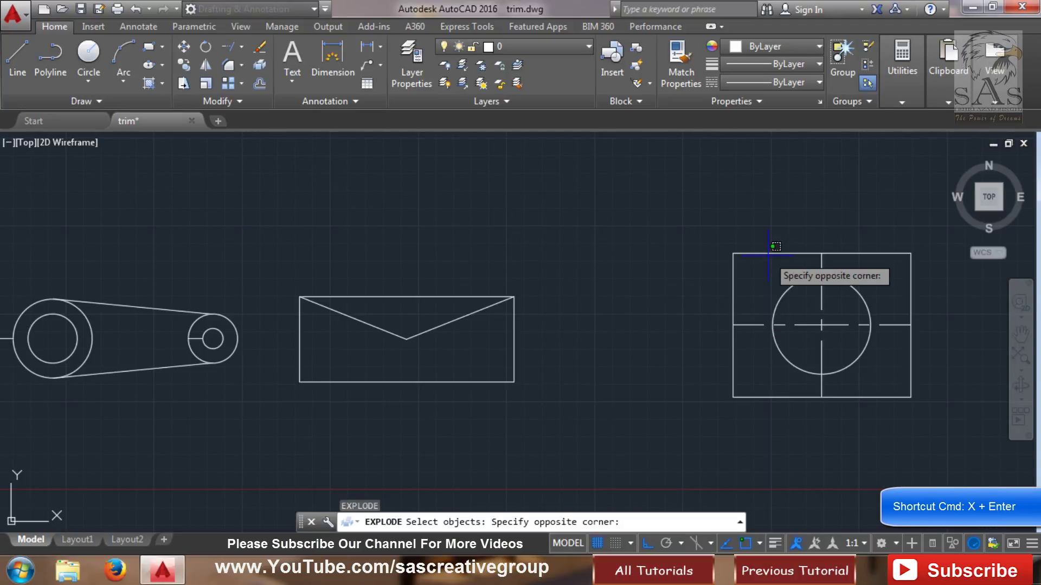
{"action": "left_click", "coordinate": [697, 254]}
{"action": "key", "text": "Return"}
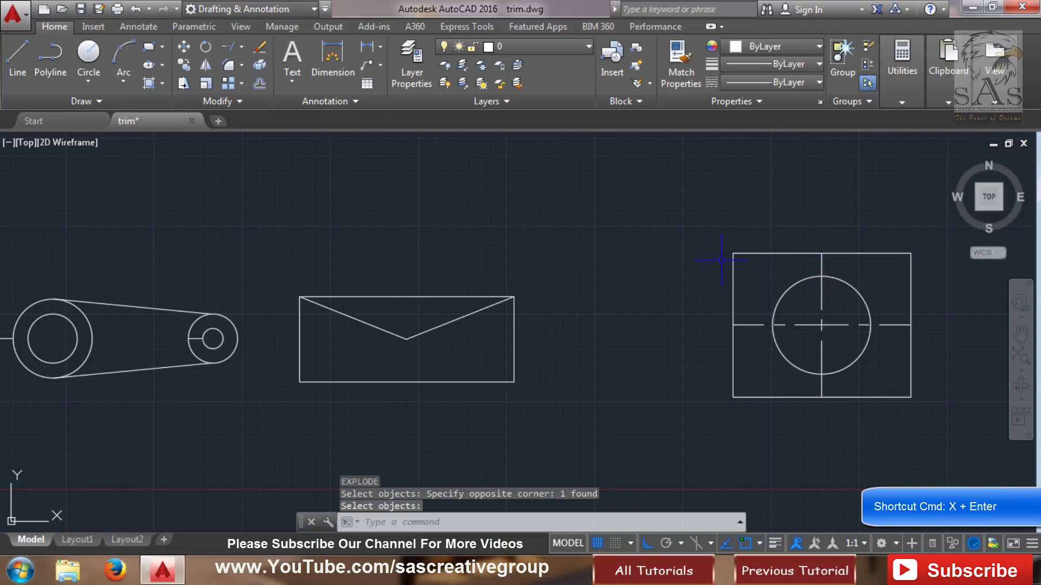
{"action": "key", "text": "Return"}
{"action": "left_click", "coordinate": [764, 253]}
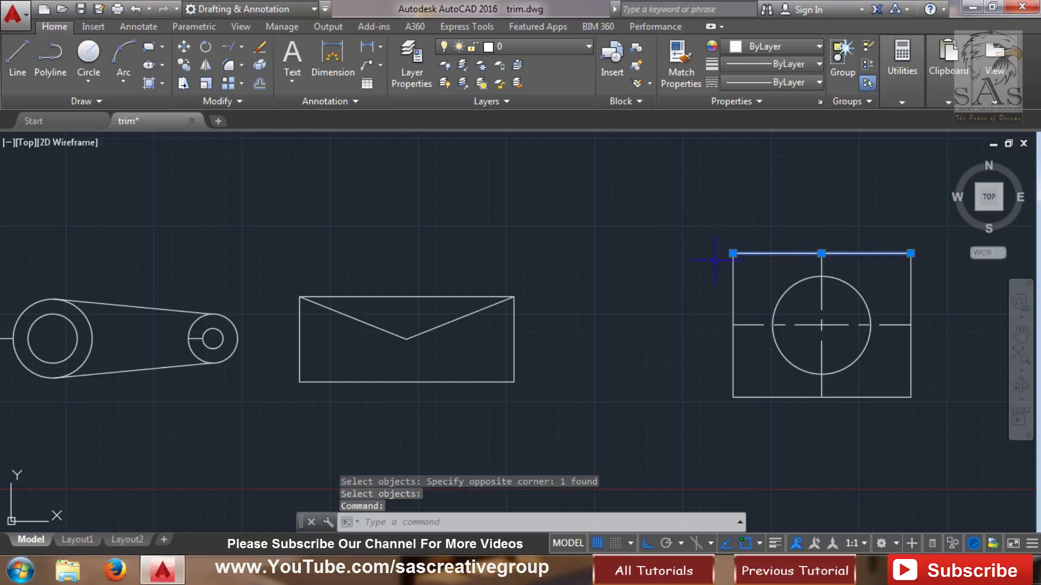